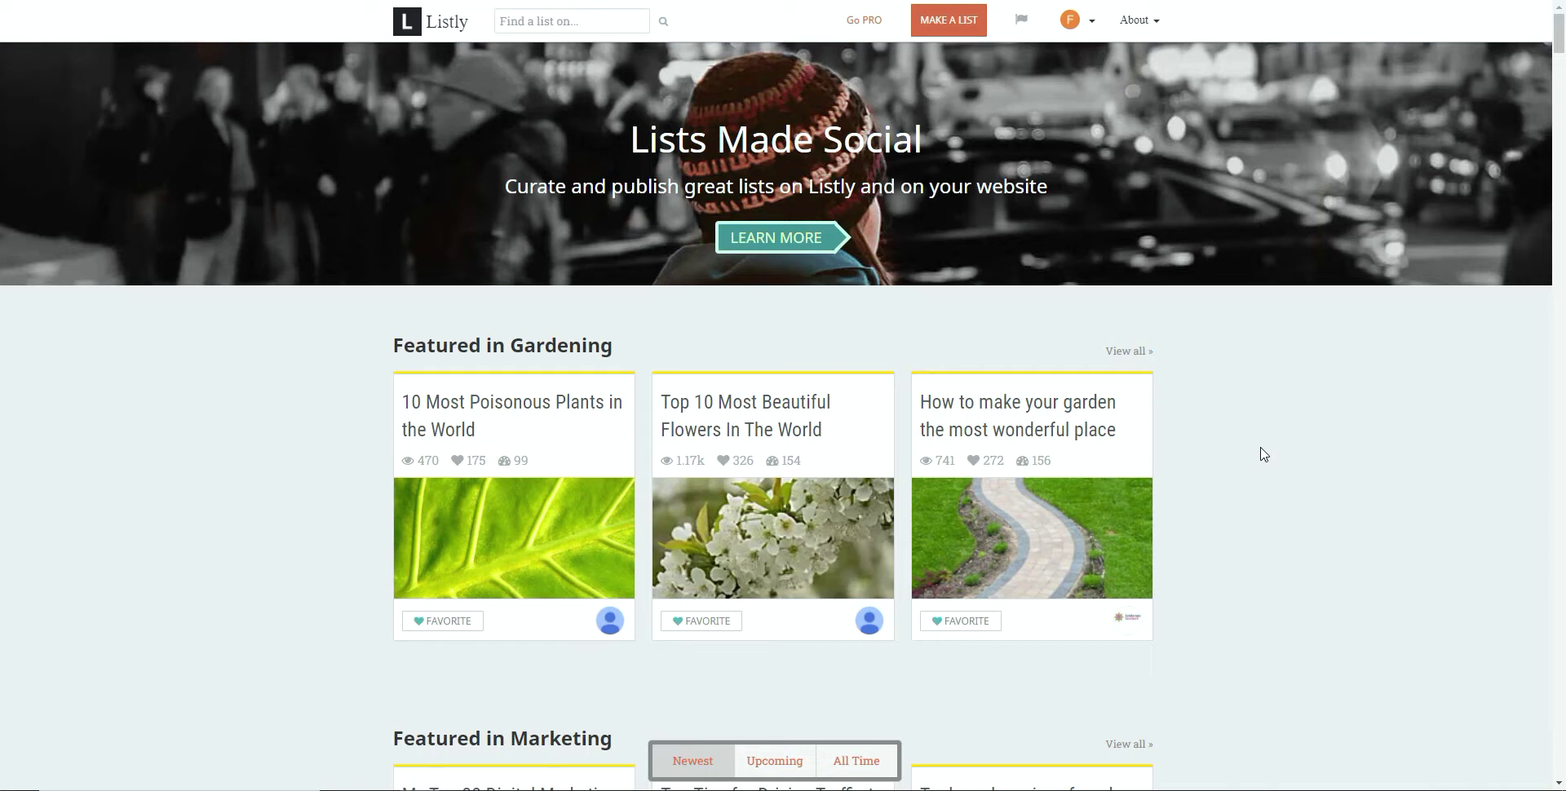
# Browse the featured lists on the Listly home page, from Gardening and Marketing through Productivity and SEO
pyautogui.scroll(-5, 1264, 454)
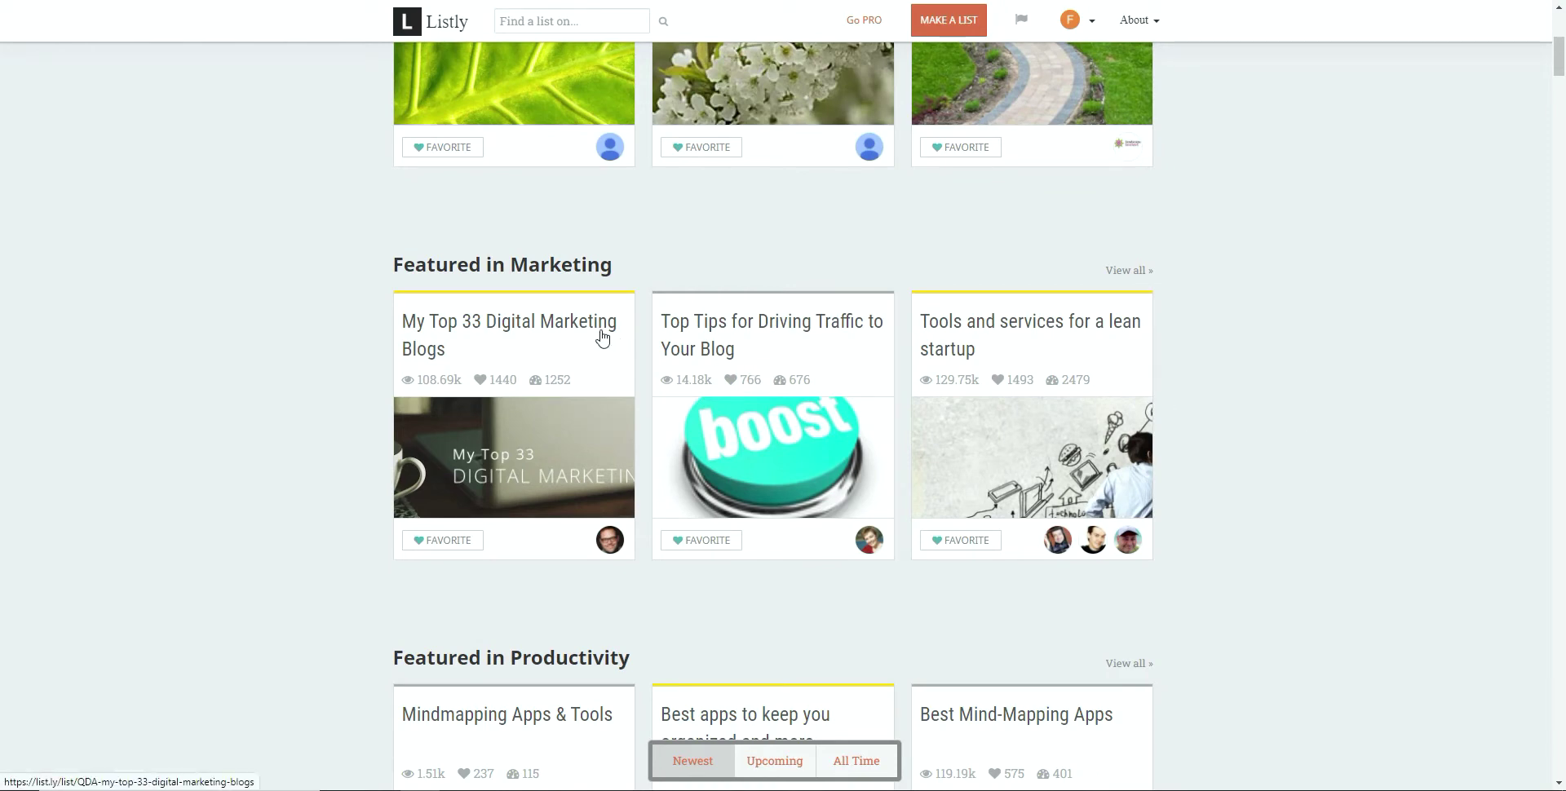
pyautogui.scroll(-4, 1305, 372)
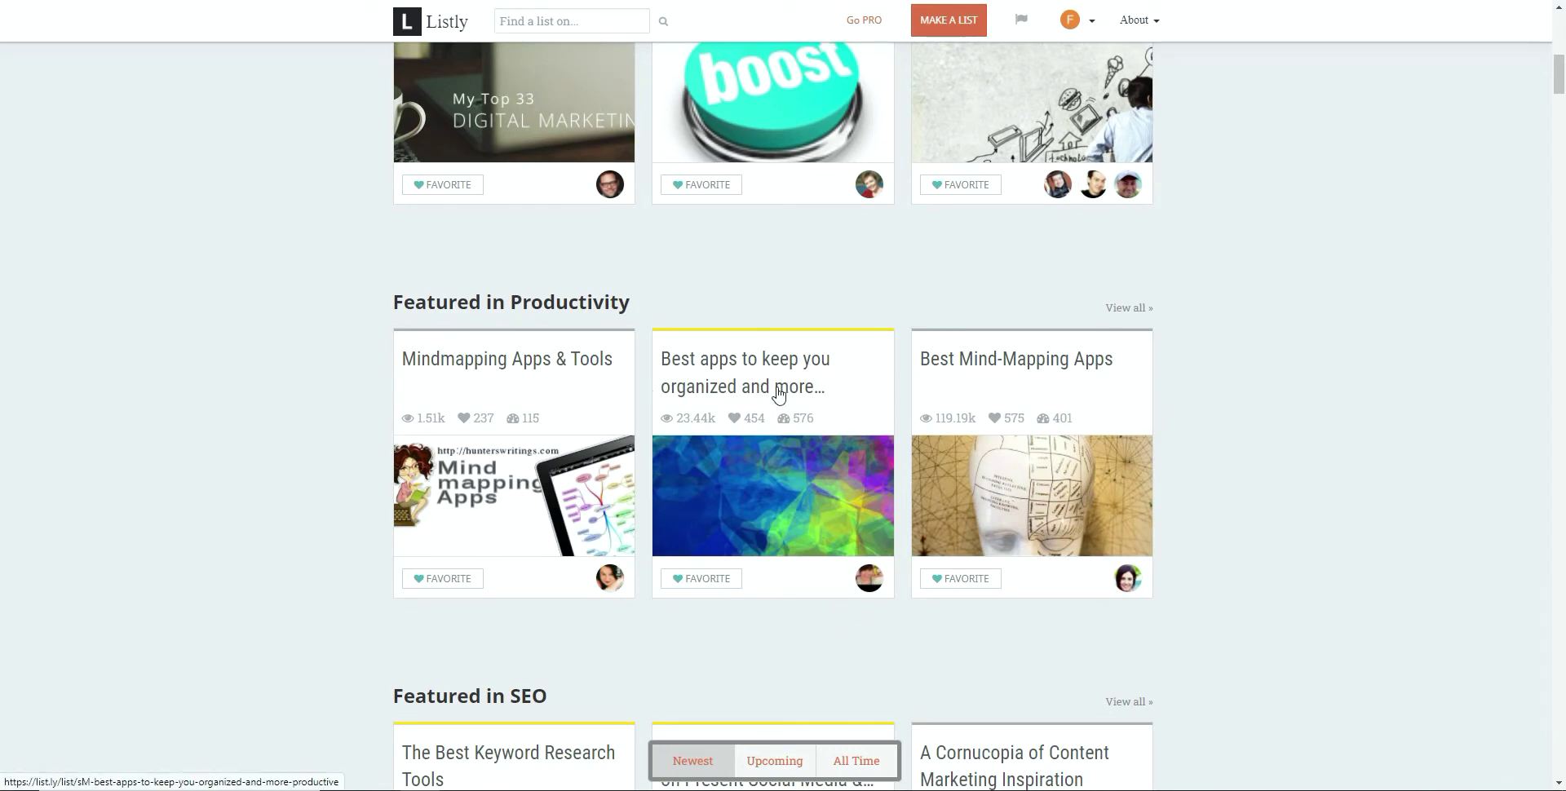
pyautogui.scroll(-4, 1377, 442)
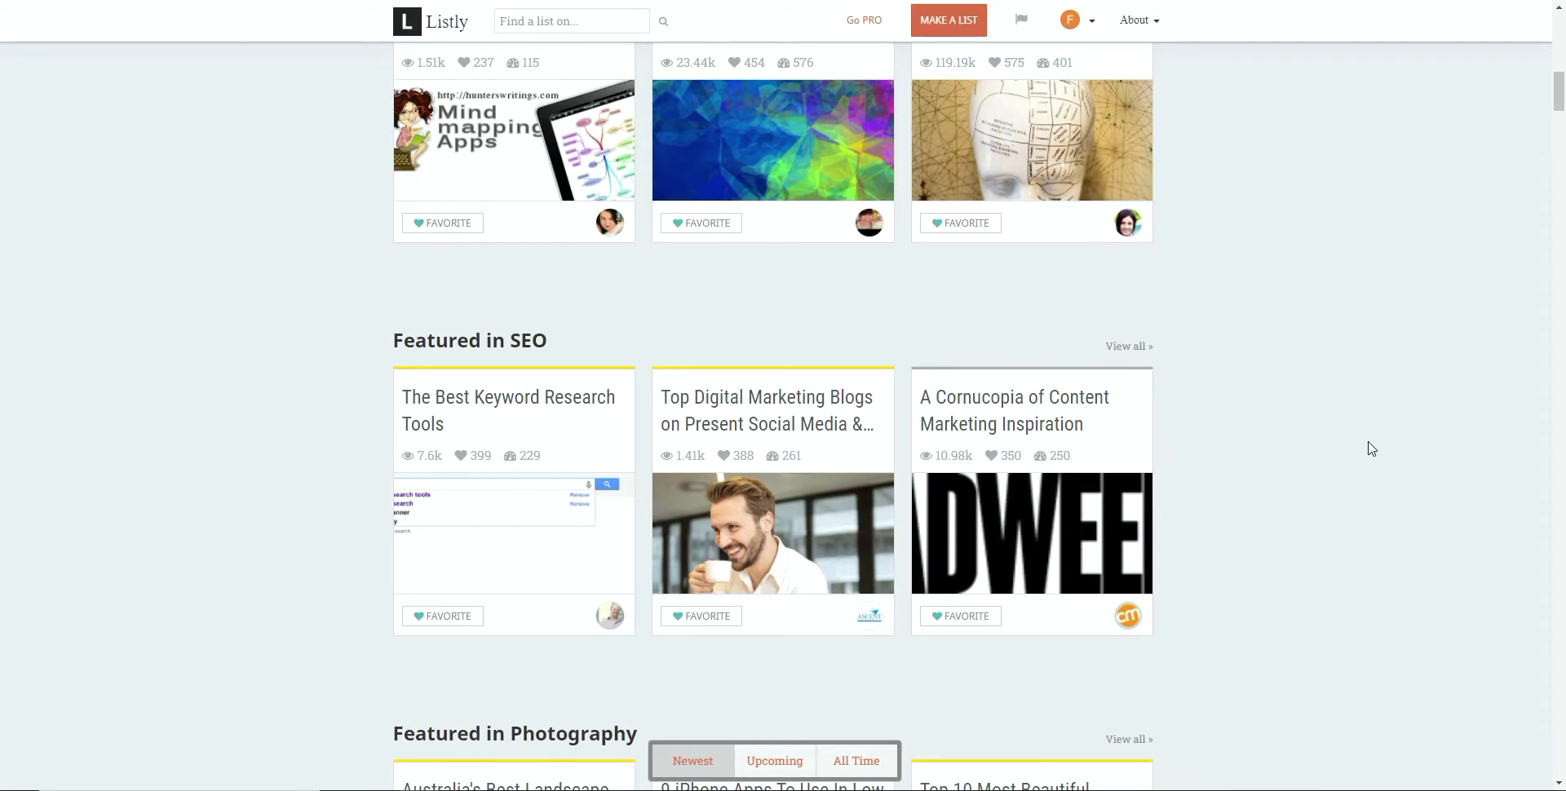
pyautogui.scroll(1, 1371, 448)
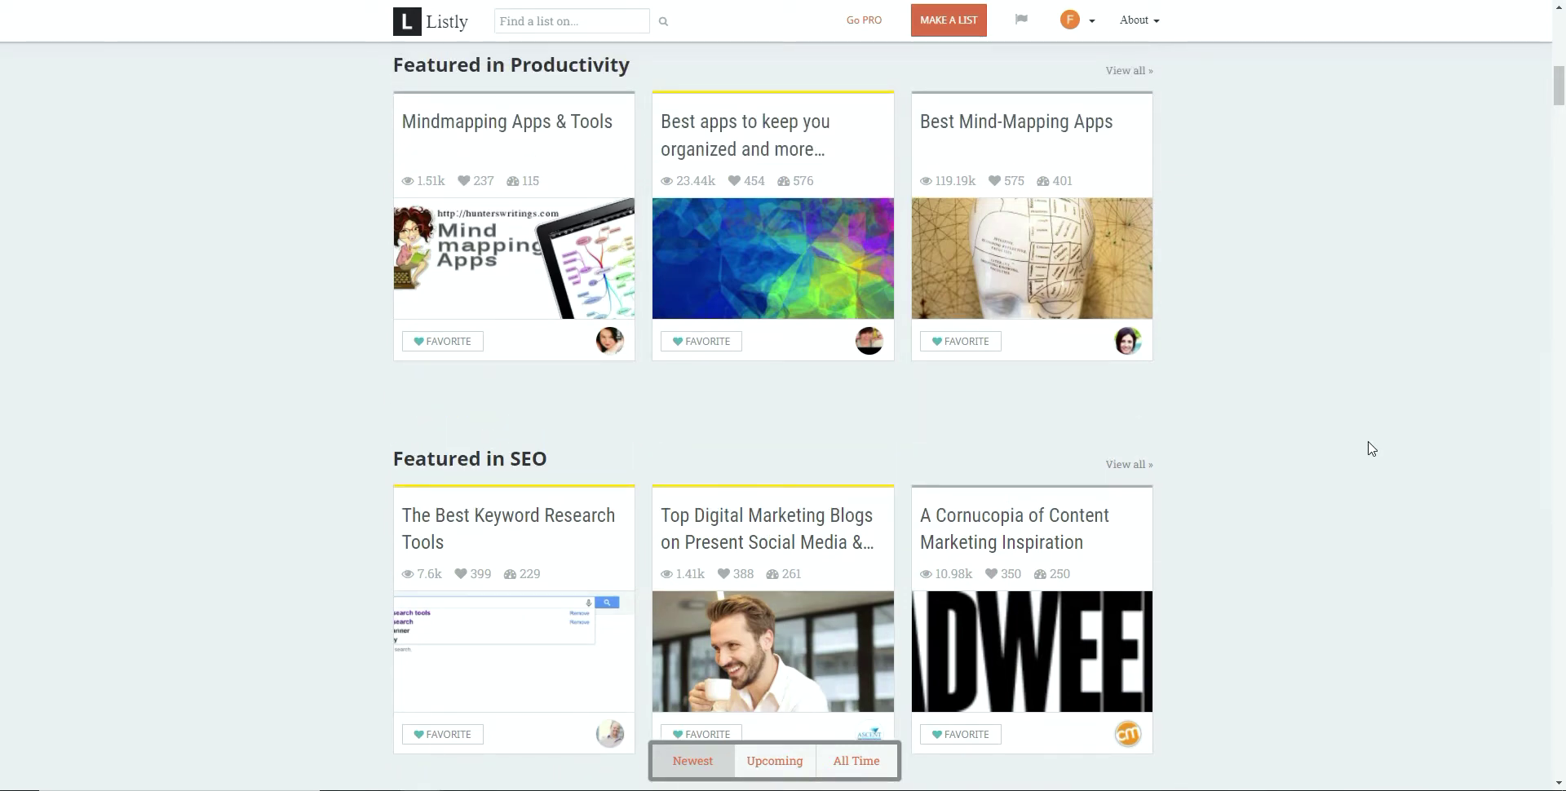
pyautogui.scroll(4, 1371, 448)
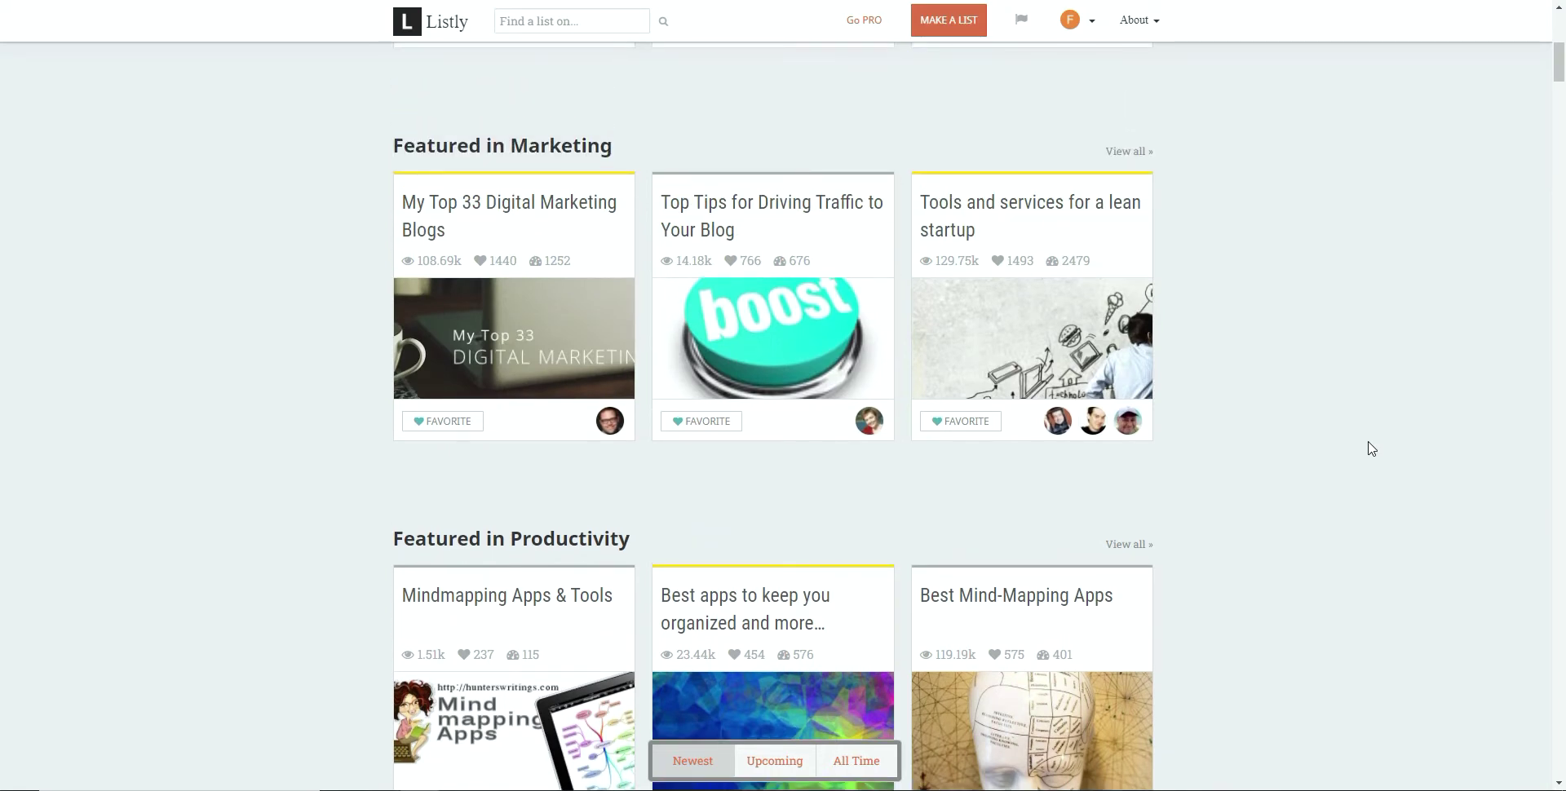
pyautogui.scroll(3, 1371, 448)
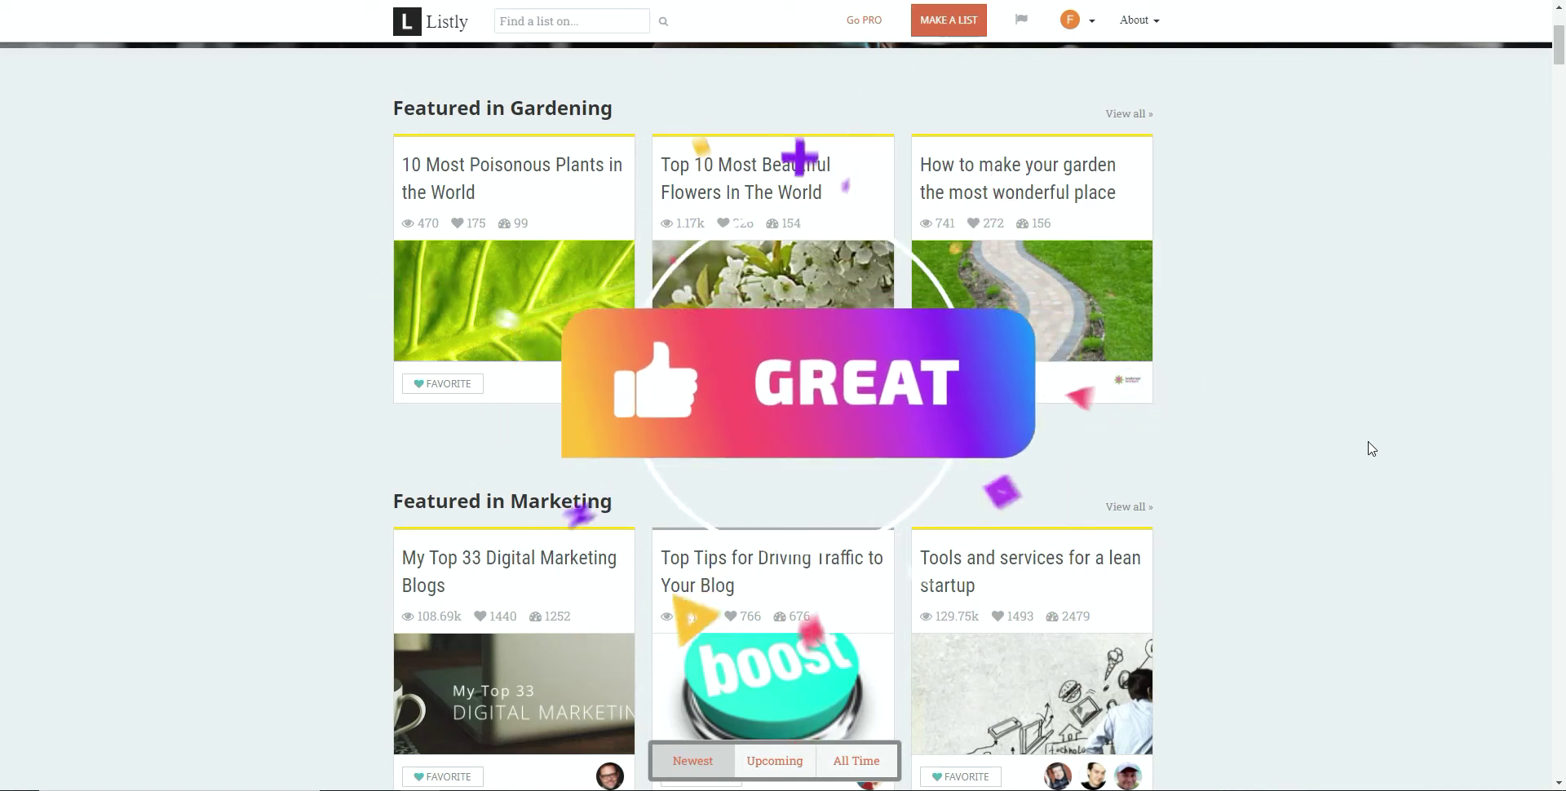
pyautogui.scroll(3, 1371, 448)
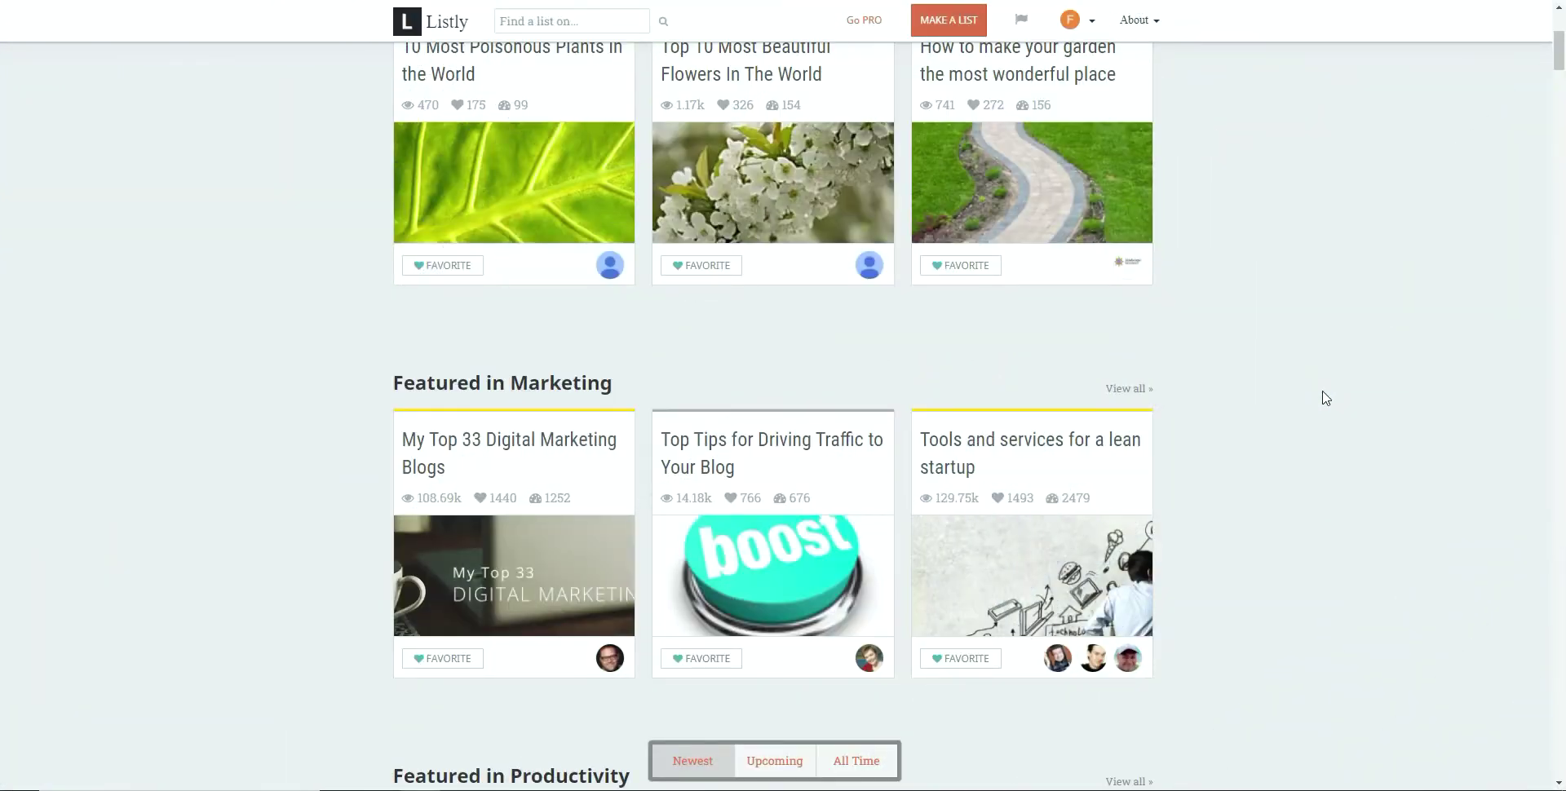
pyautogui.scroll(-2, 1325, 398)
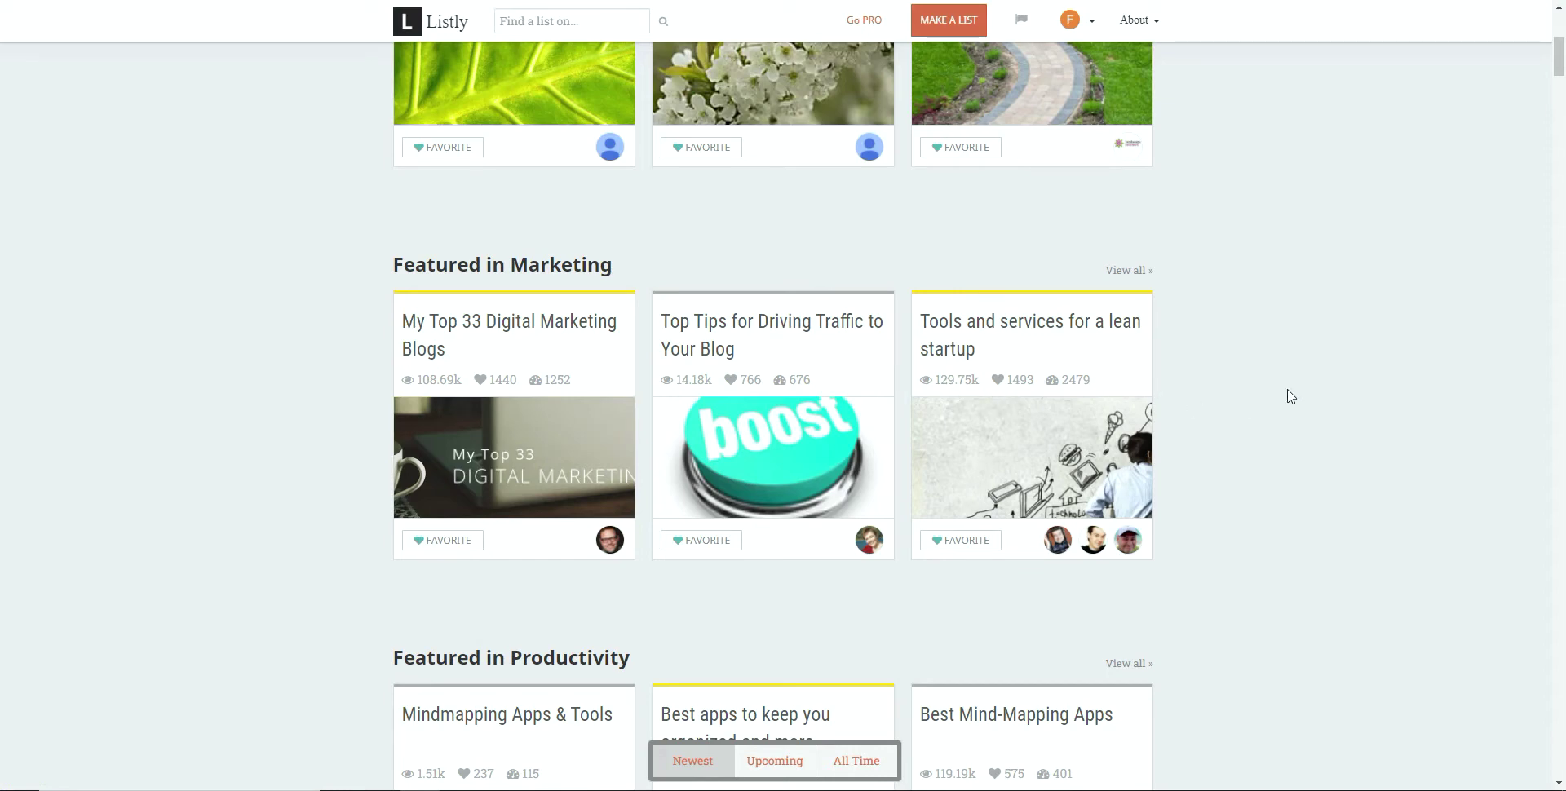
pyautogui.scroll(-4, 1291, 396)
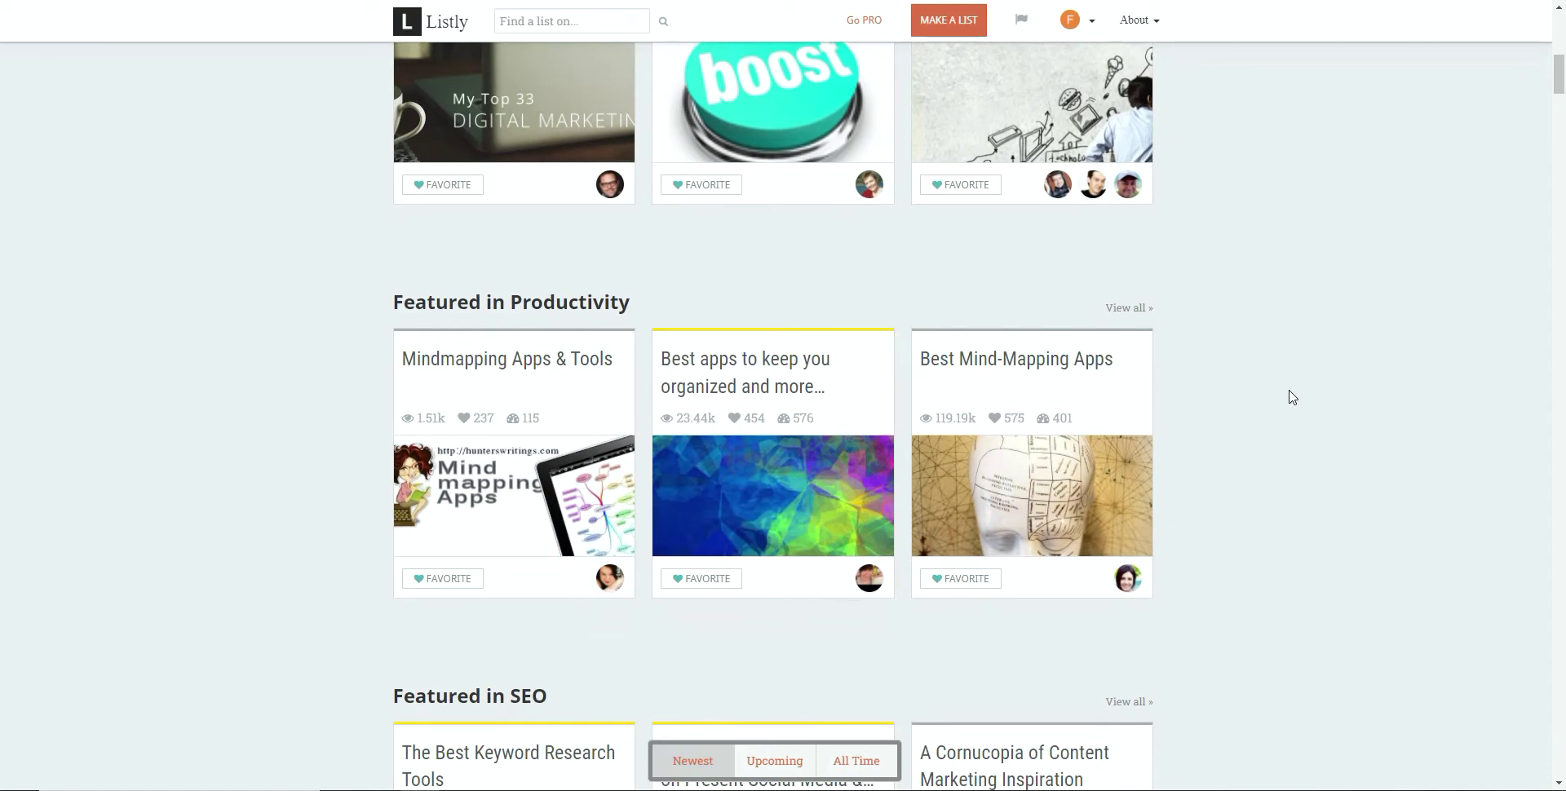
pyautogui.scroll(3, 1326, 389)
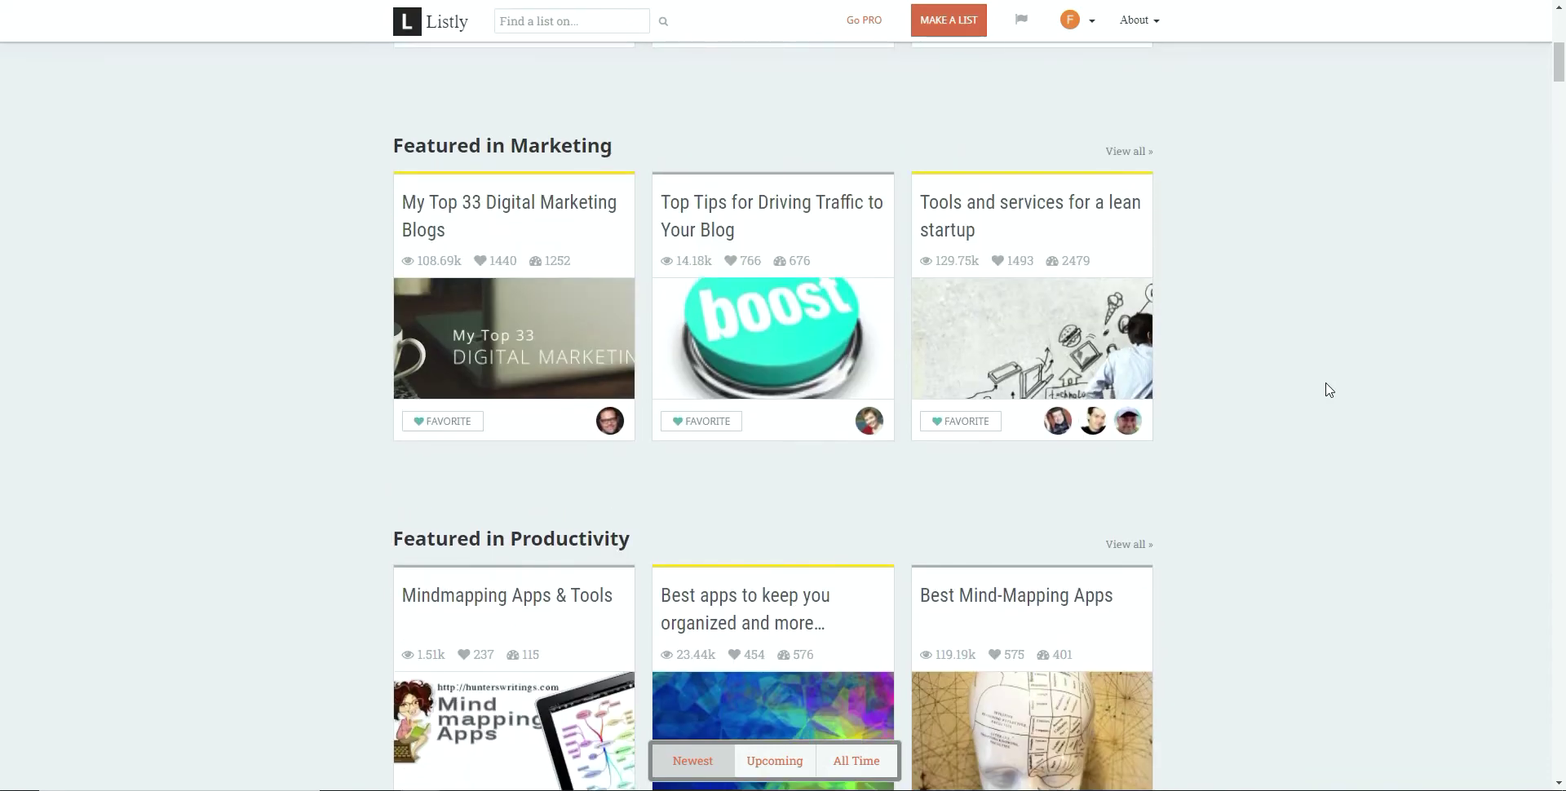
pyautogui.scroll(-1, 1325, 389)
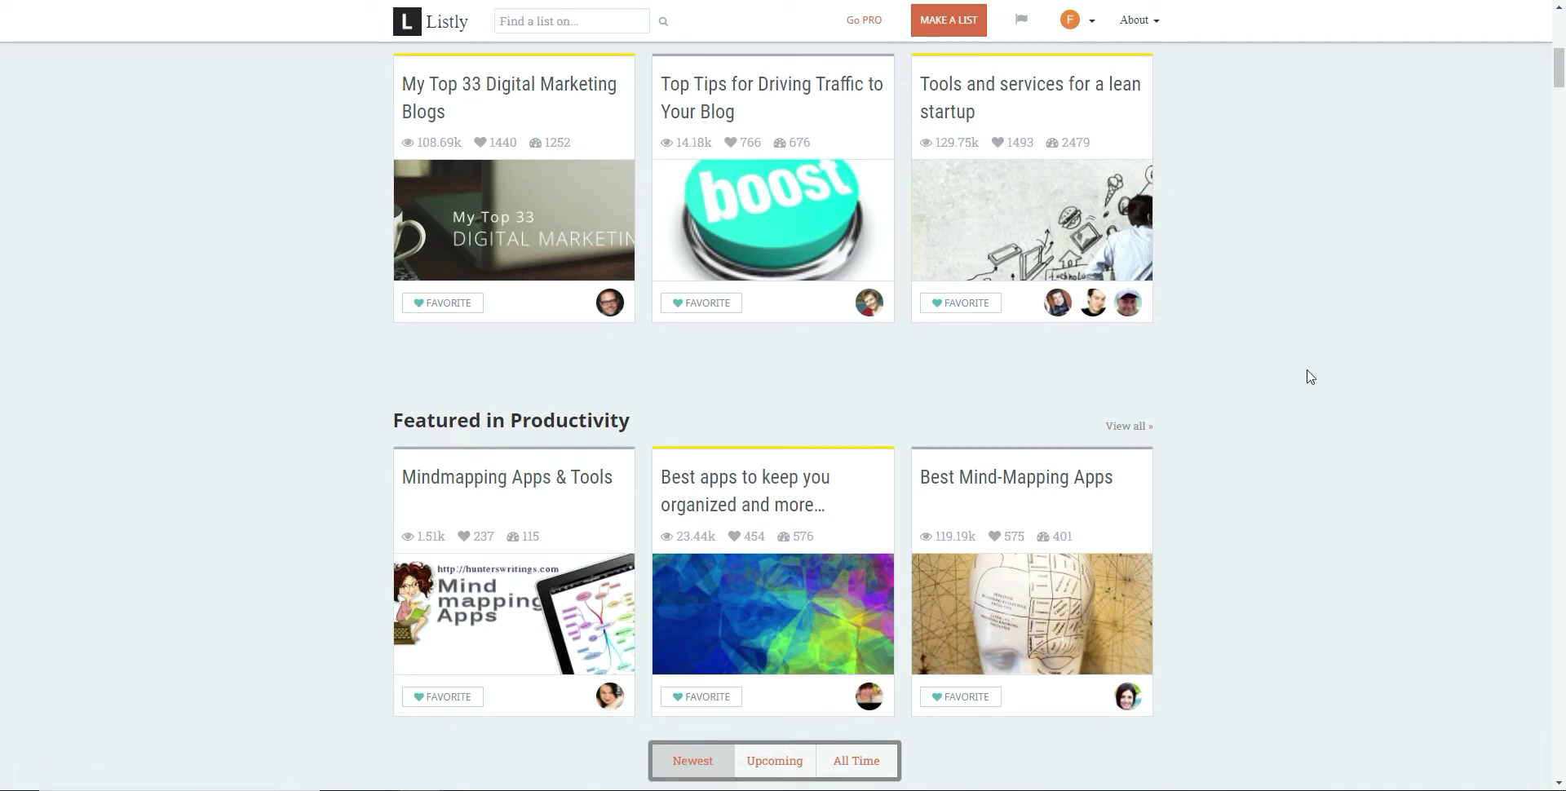
pyautogui.scroll(-4, 1311, 377)
pyautogui.scroll(8, 1311, 377)
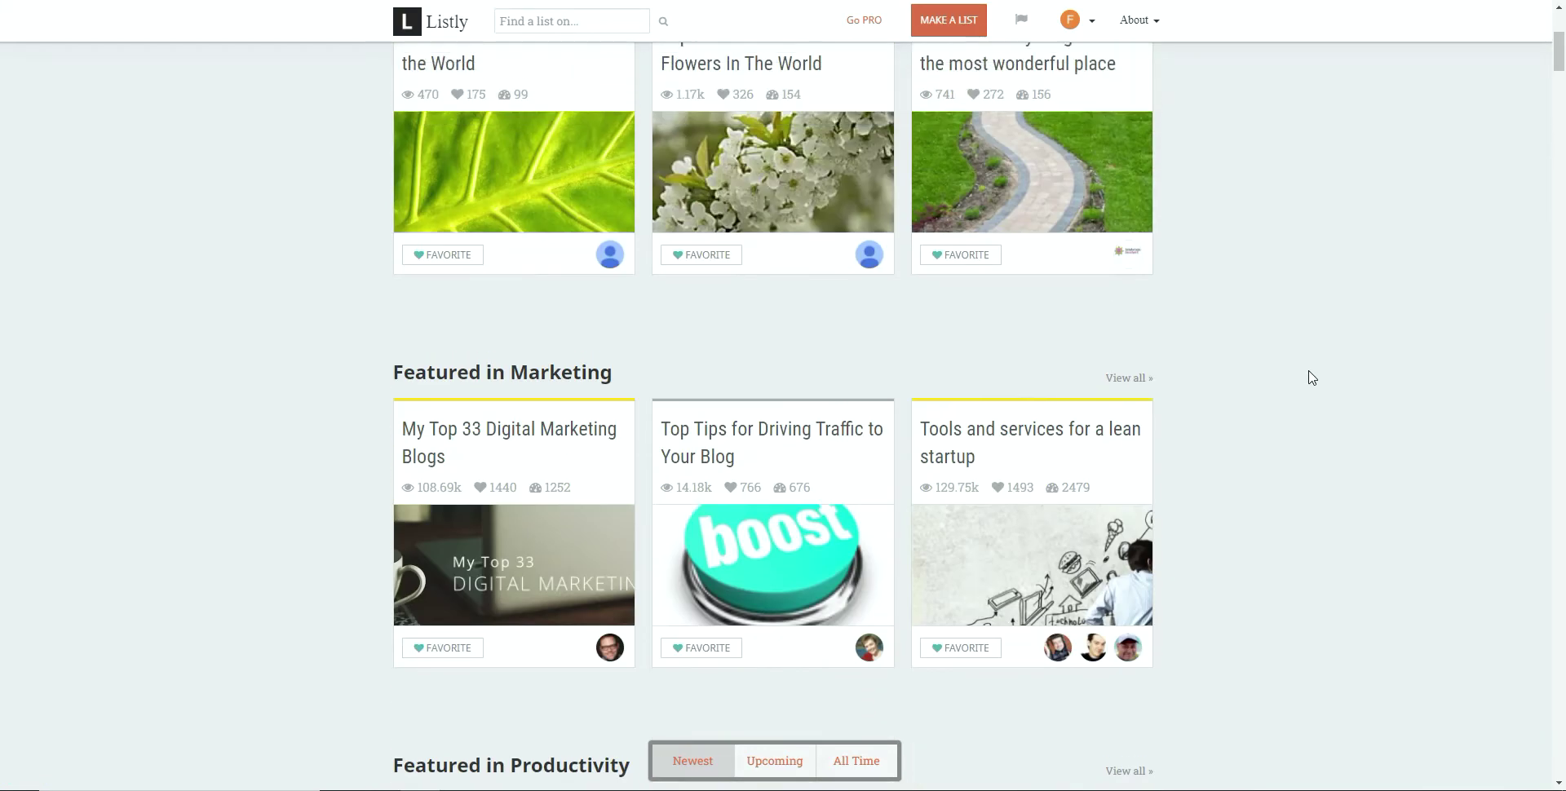
pyautogui.scroll(5, 1311, 377)
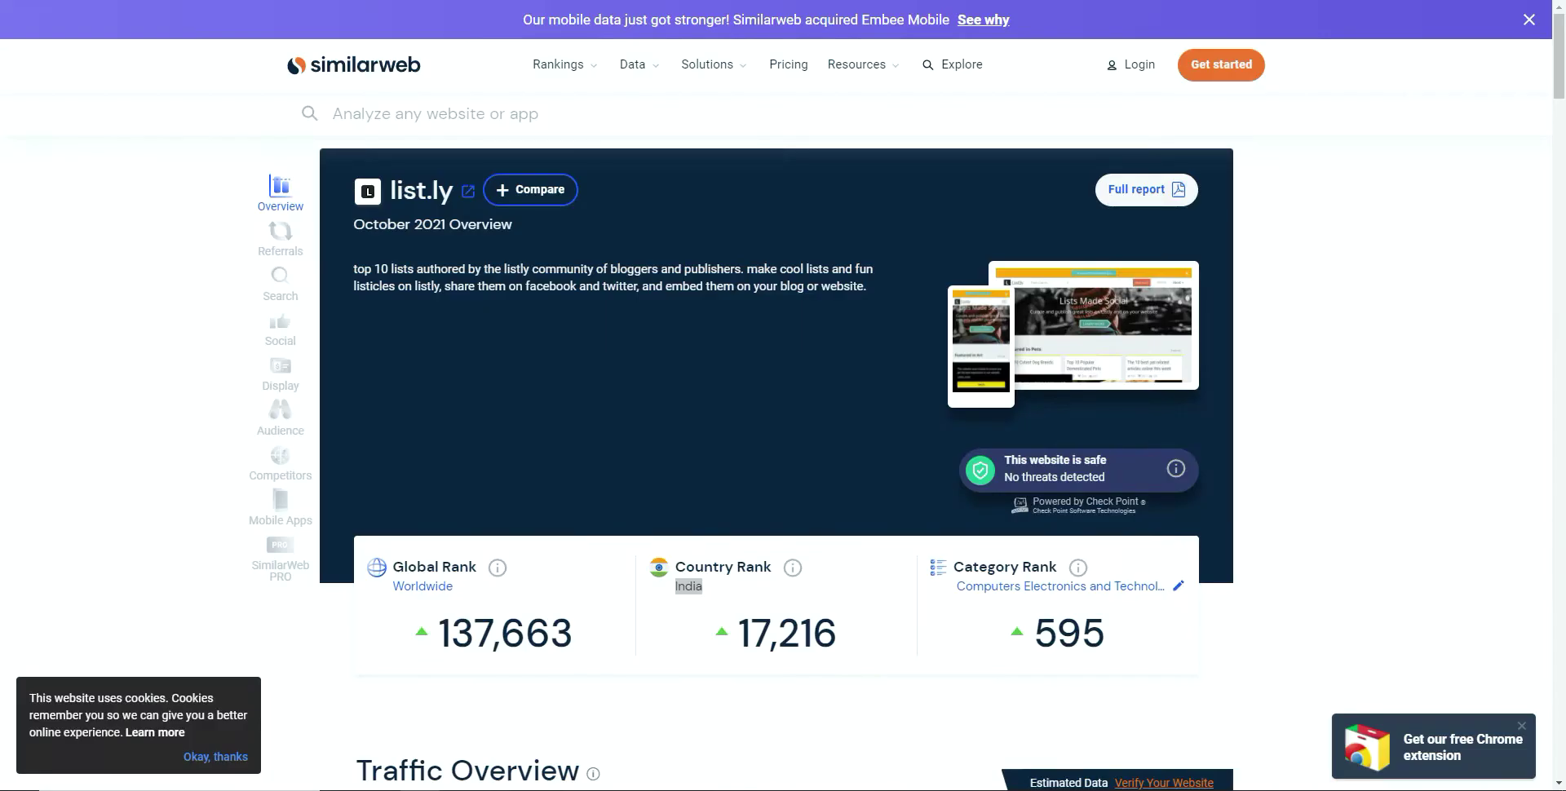
# Switch to the Similarweb report for list.ly and examine its rankings, monthly visits, engagement and traffic sources
pyautogui.scroll(-2, 1352, 411)
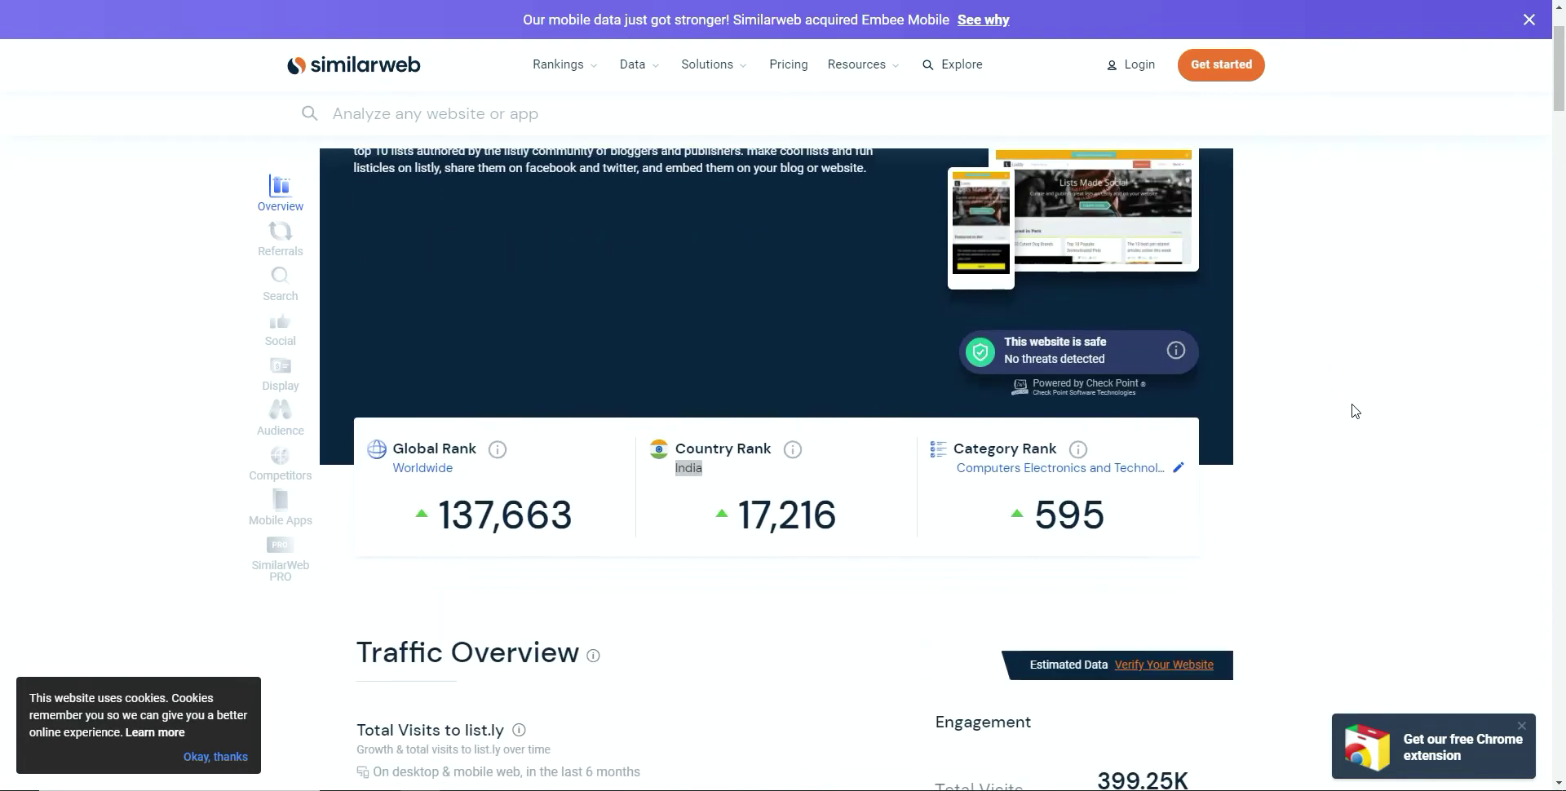
pyautogui.scroll(-2, 1352, 410)
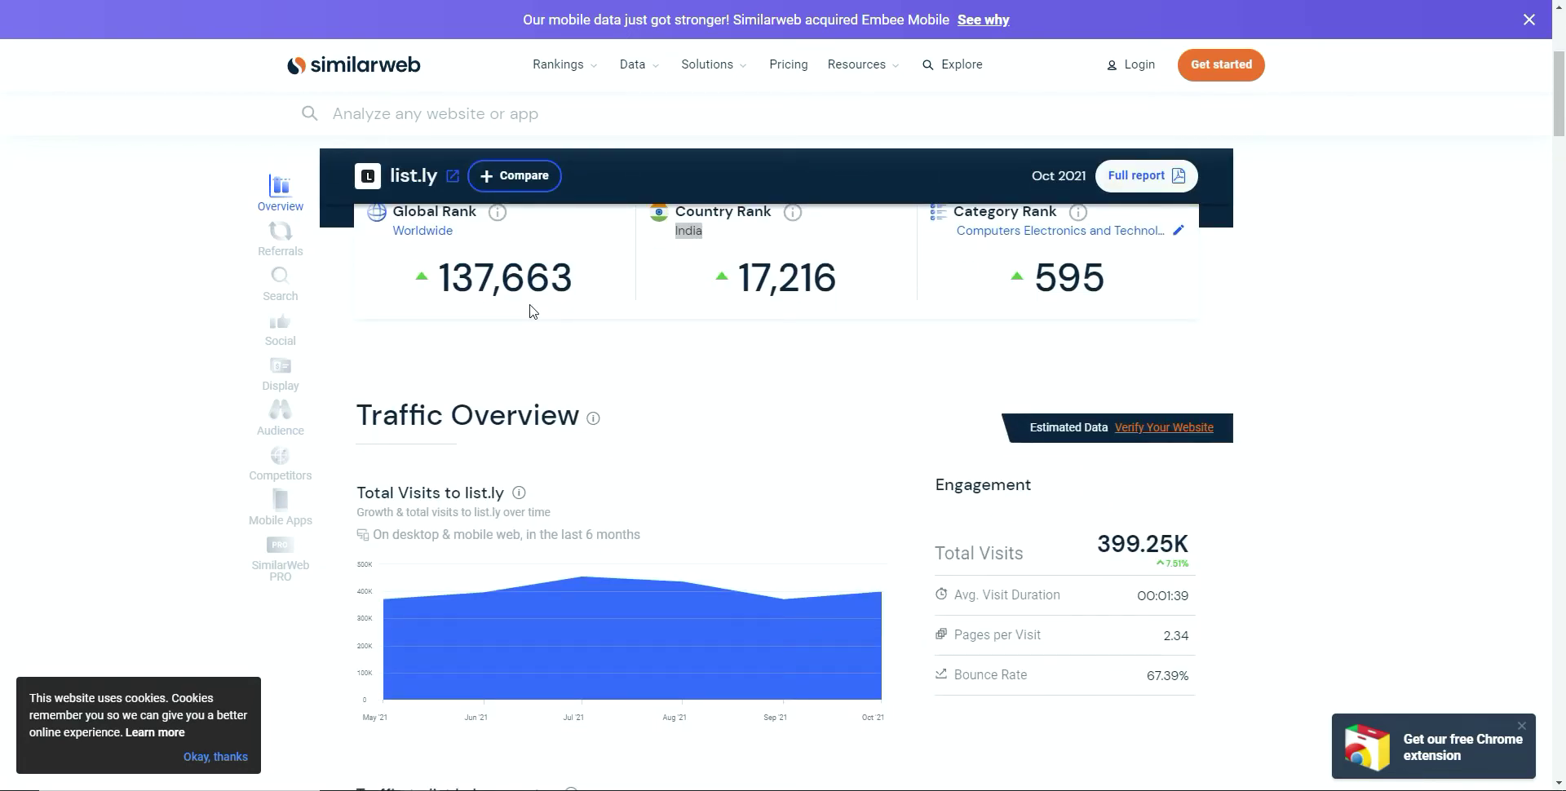
pyautogui.scroll(-2, 1308, 374)
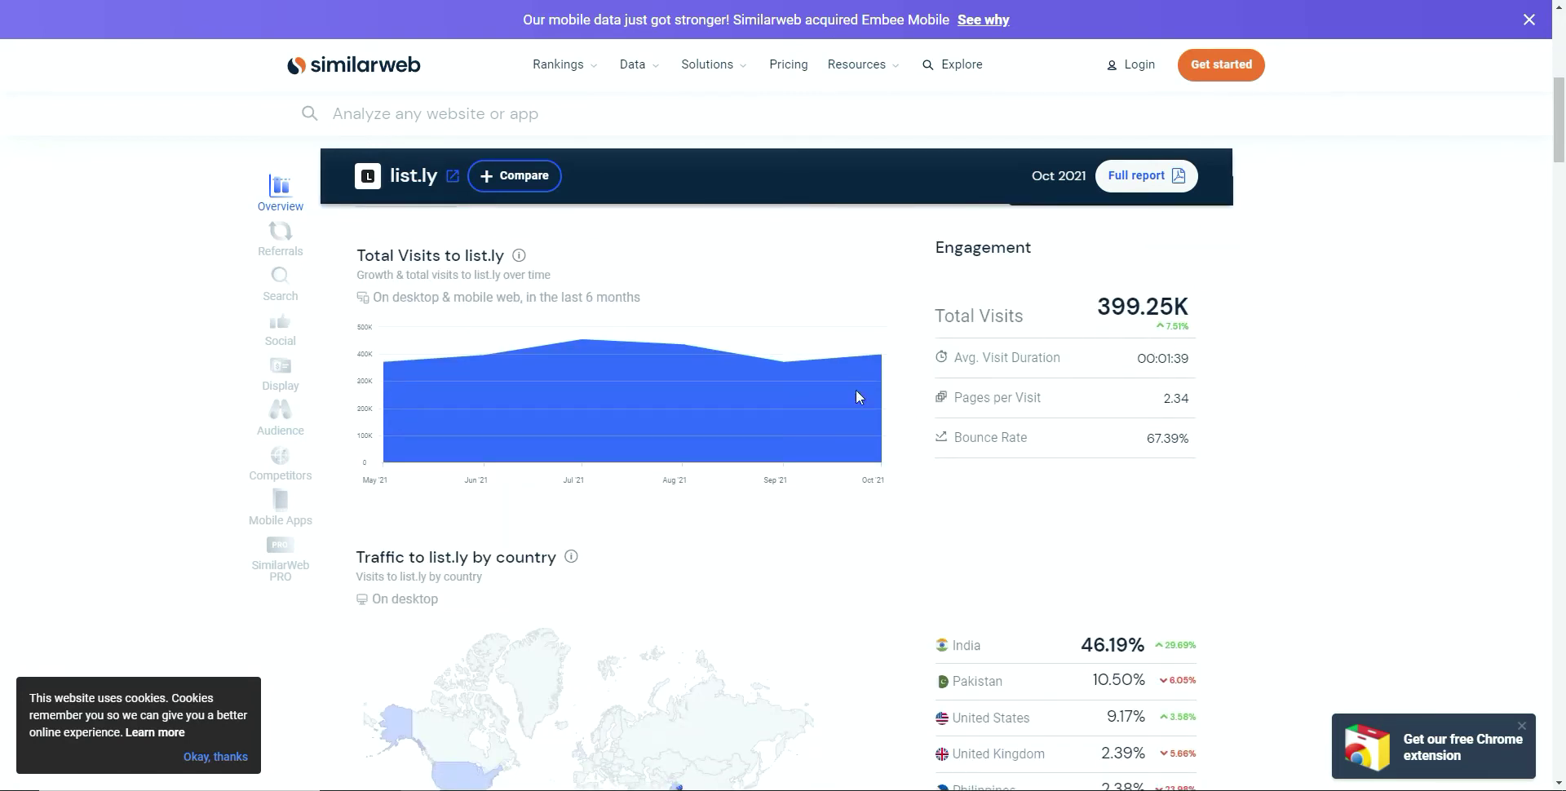
pyautogui.moveTo(585, 340)
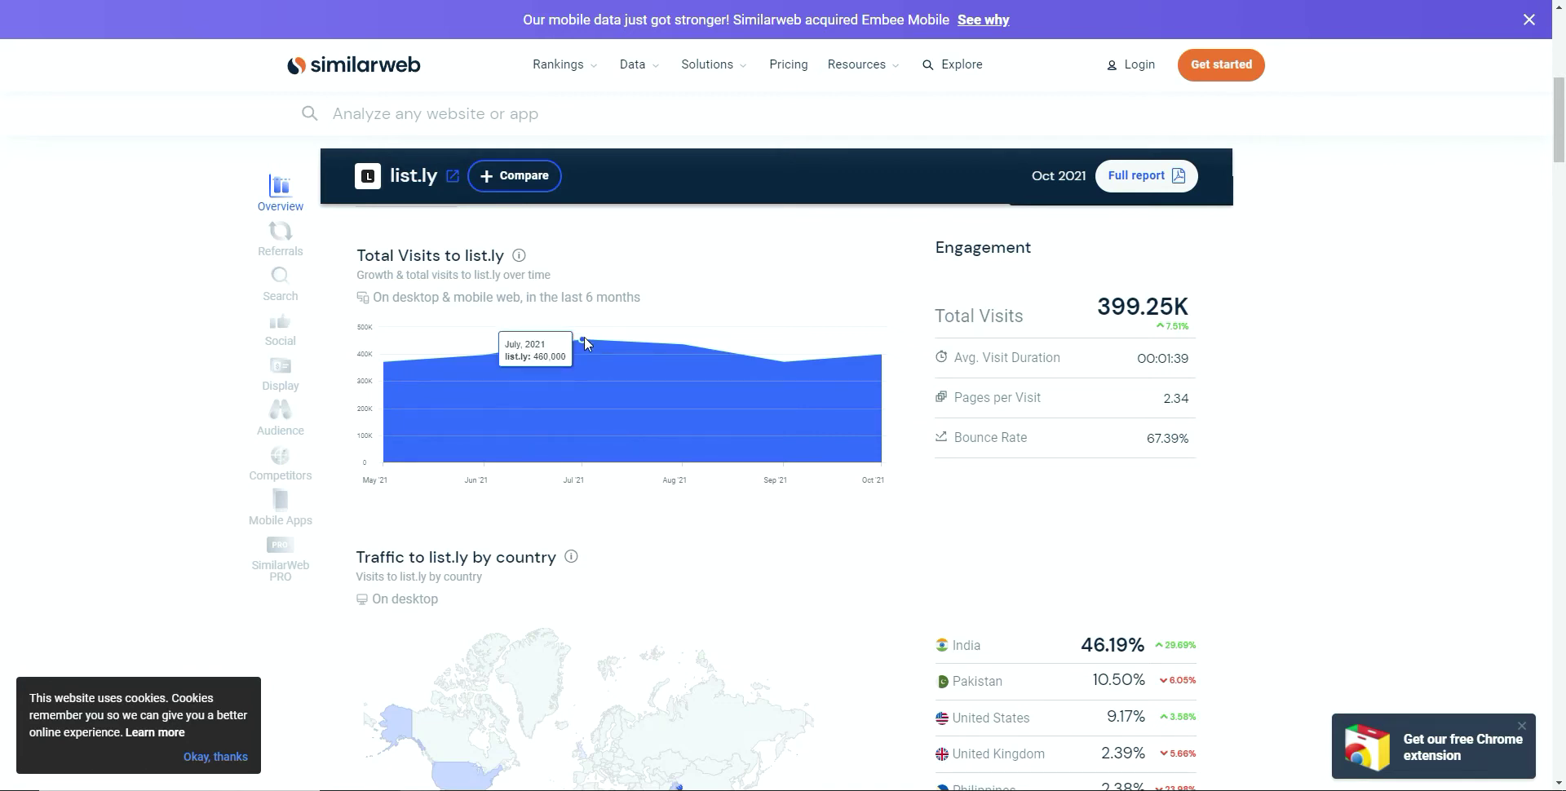
pyautogui.moveTo(866, 367)
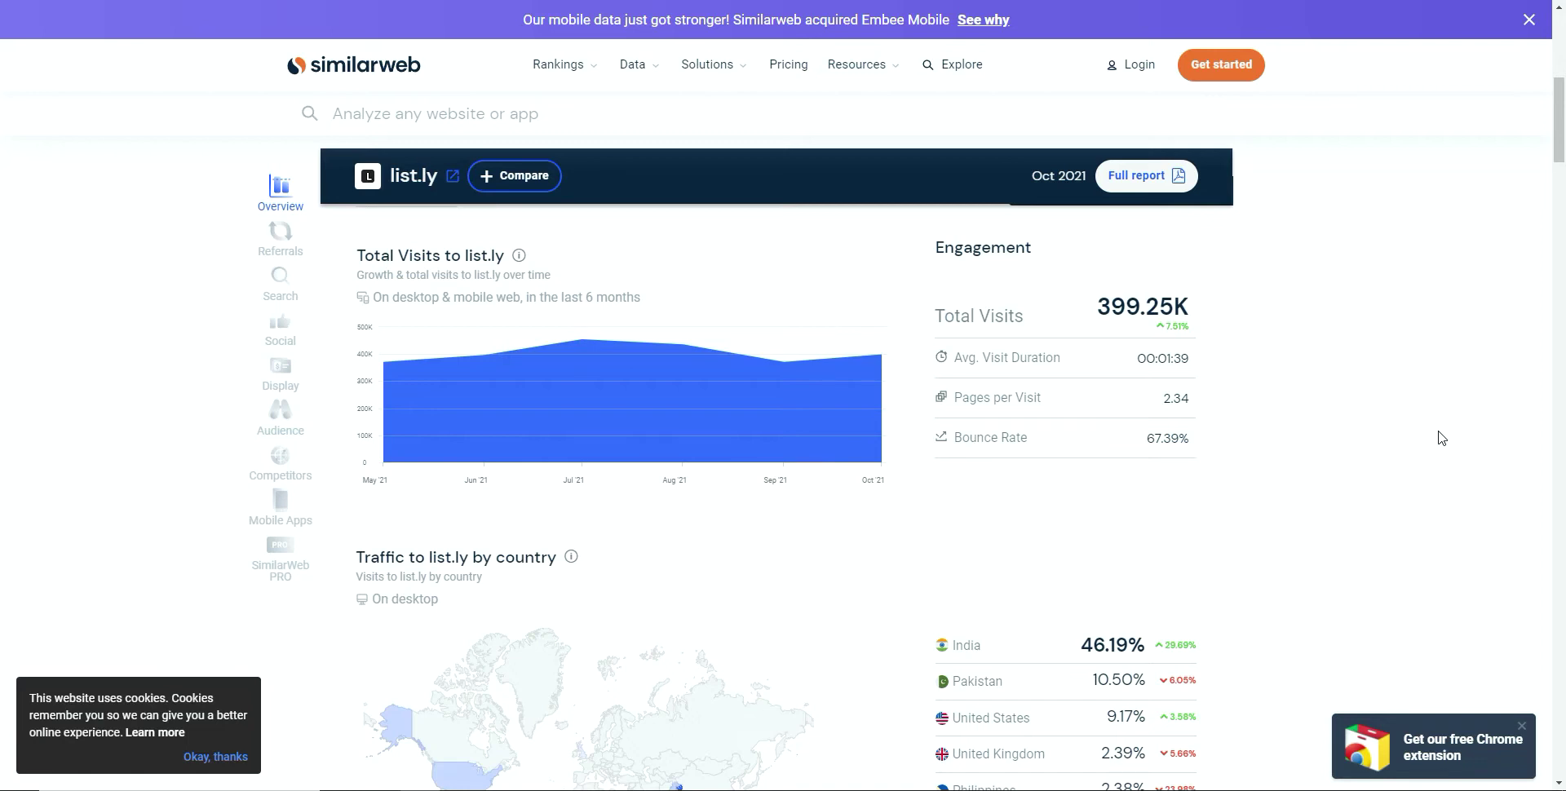
pyautogui.scroll(-8, 1442, 438)
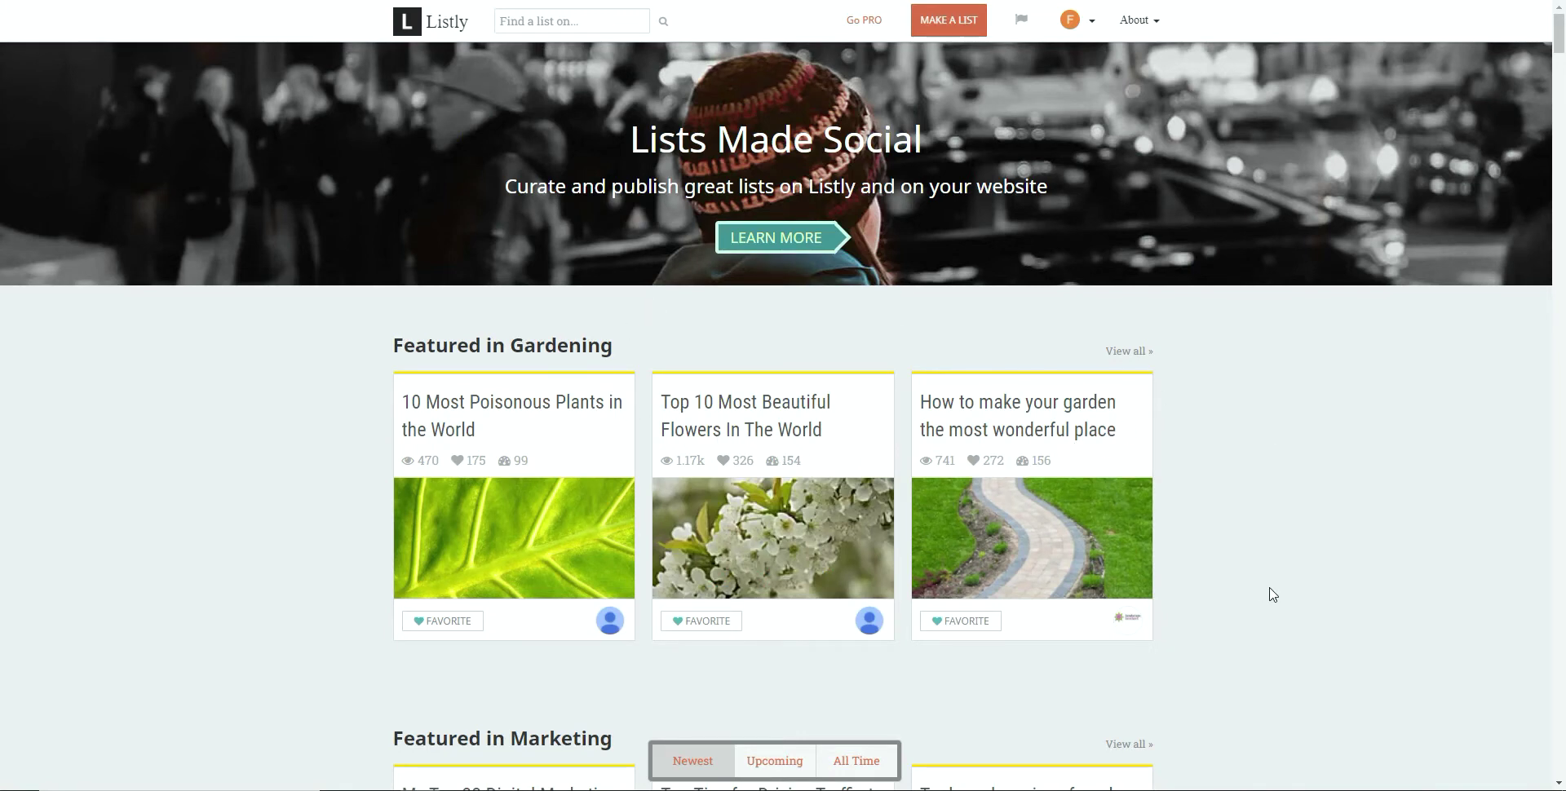
# Switch back to the Listly home page and look through the Marketing and Productivity featured lists
pyautogui.scroll(-4, 1269, 600)
pyautogui.scroll(-4, 1269, 600)
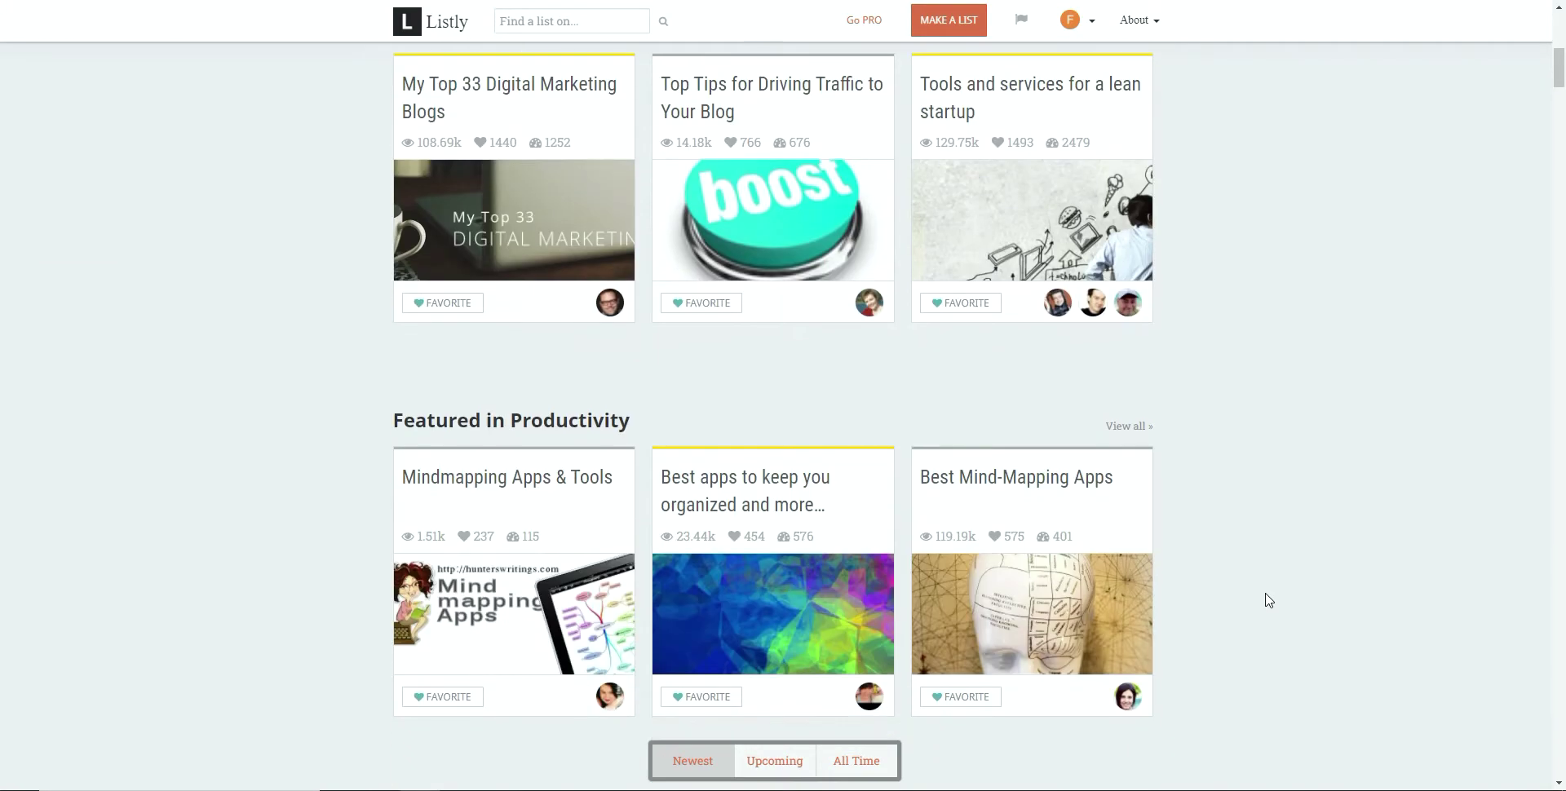
pyautogui.scroll(-1, 1292, 522)
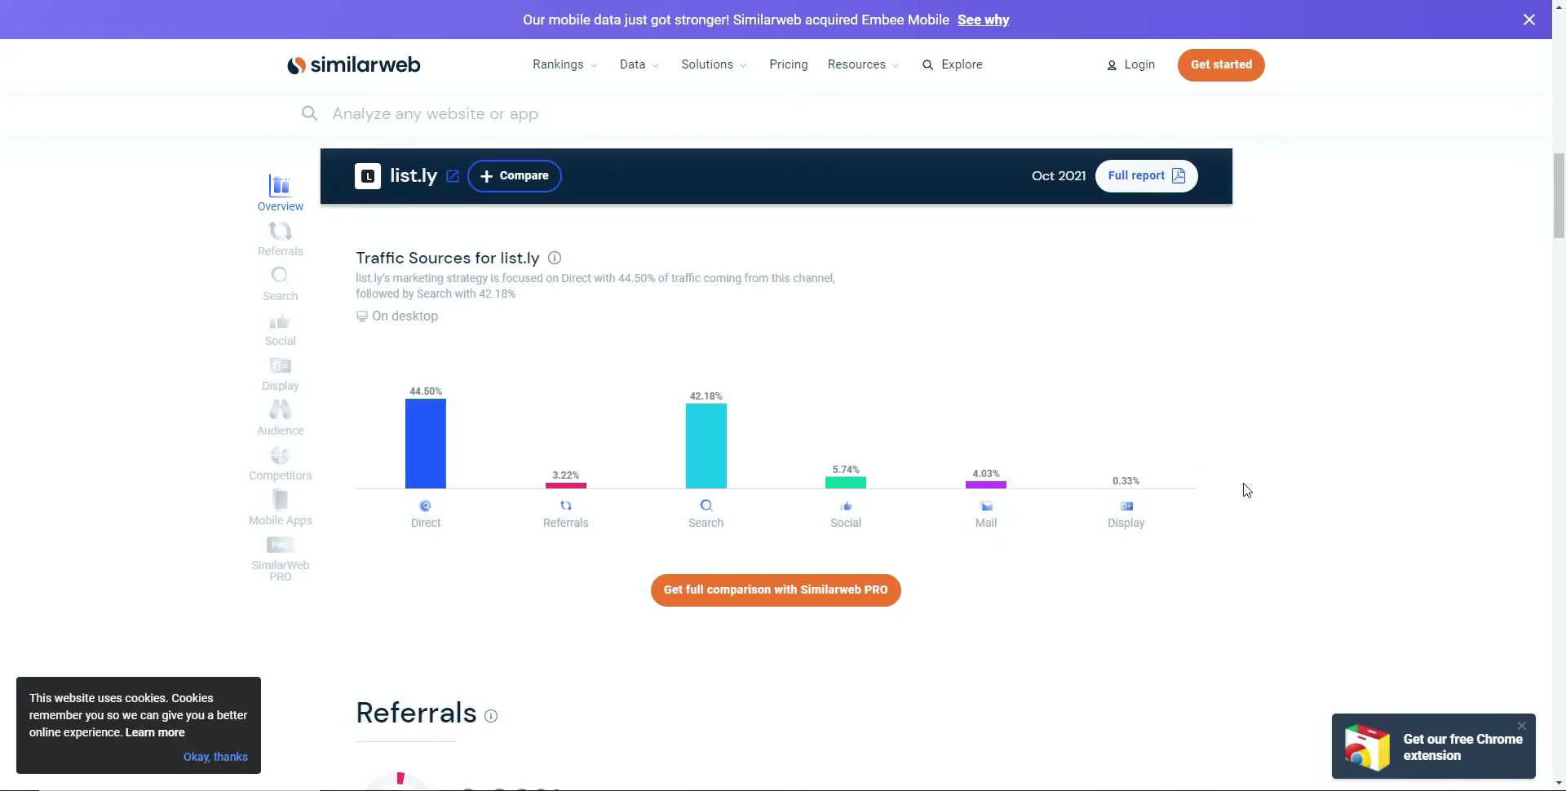
# Switch to the Similarweb report for list.ly and review its traffic by country
pyautogui.scroll(6, 1245, 489)
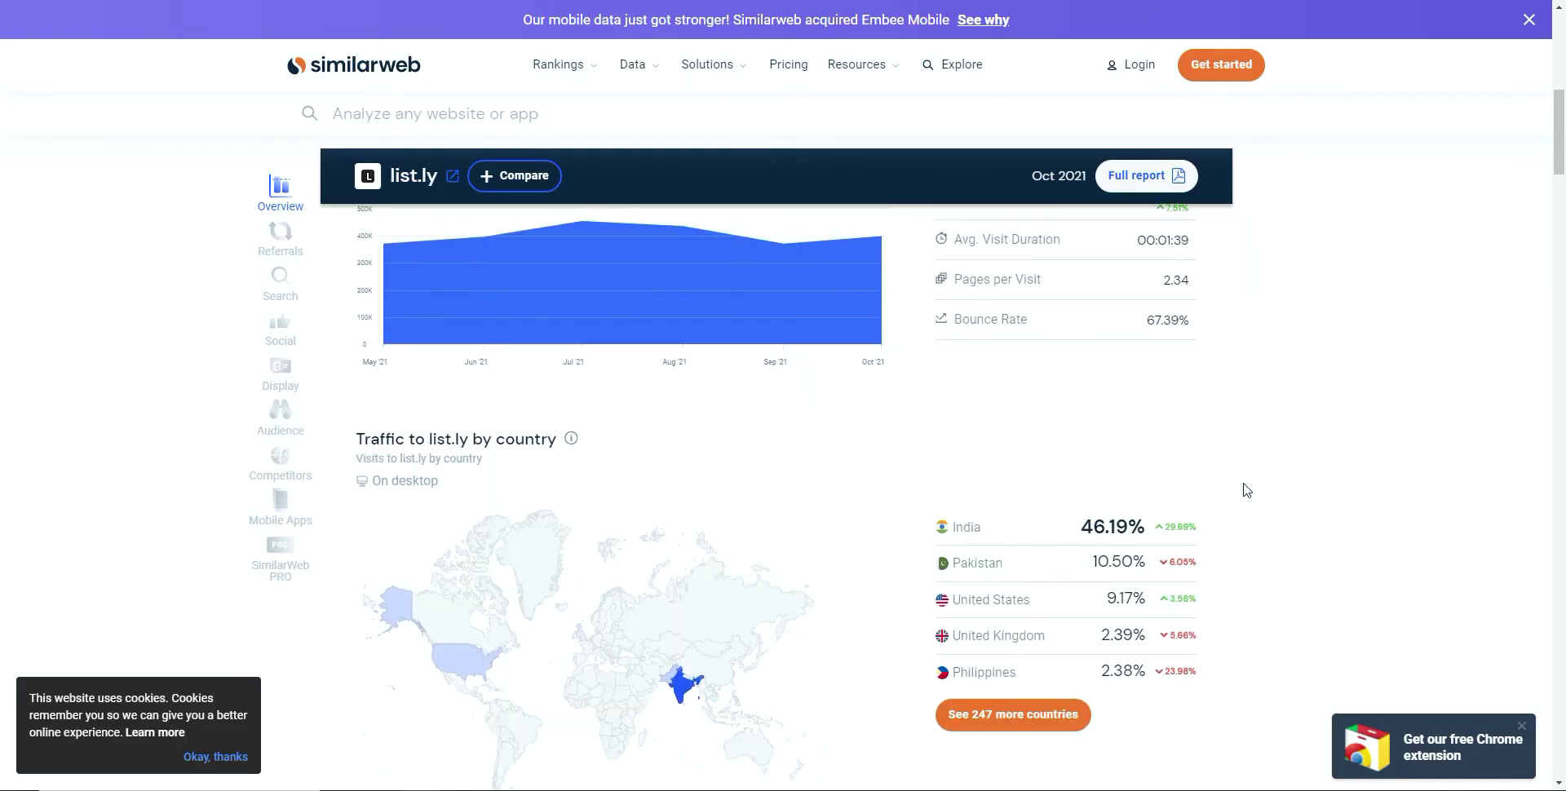
pyautogui.scroll(4, 1246, 490)
pyautogui.scroll(4, 1246, 490)
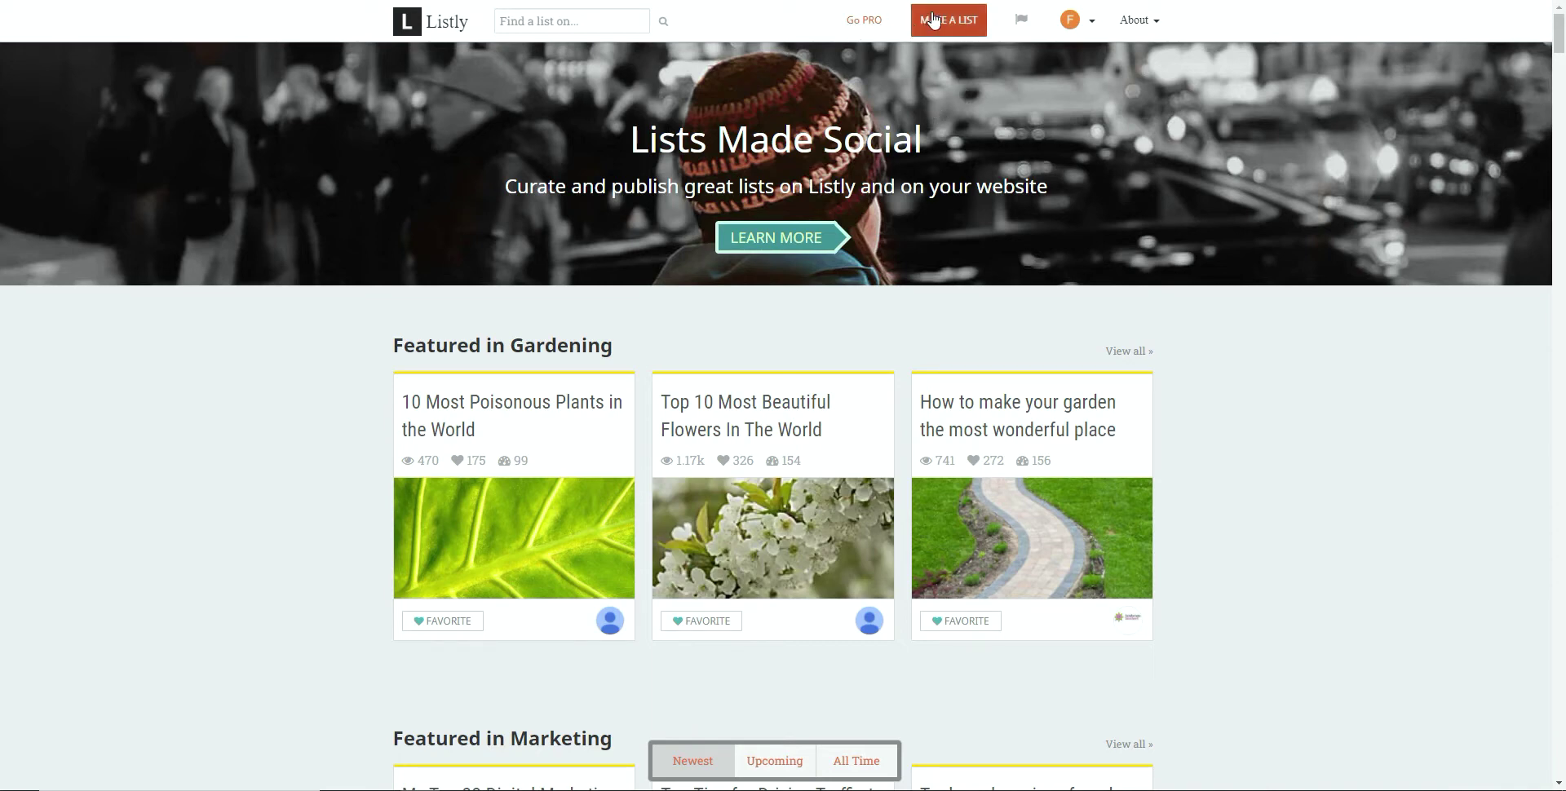
# View Listly's Free, Pro and Team plan comparison, and open the account's own lists page
pyautogui.click(854, 33)
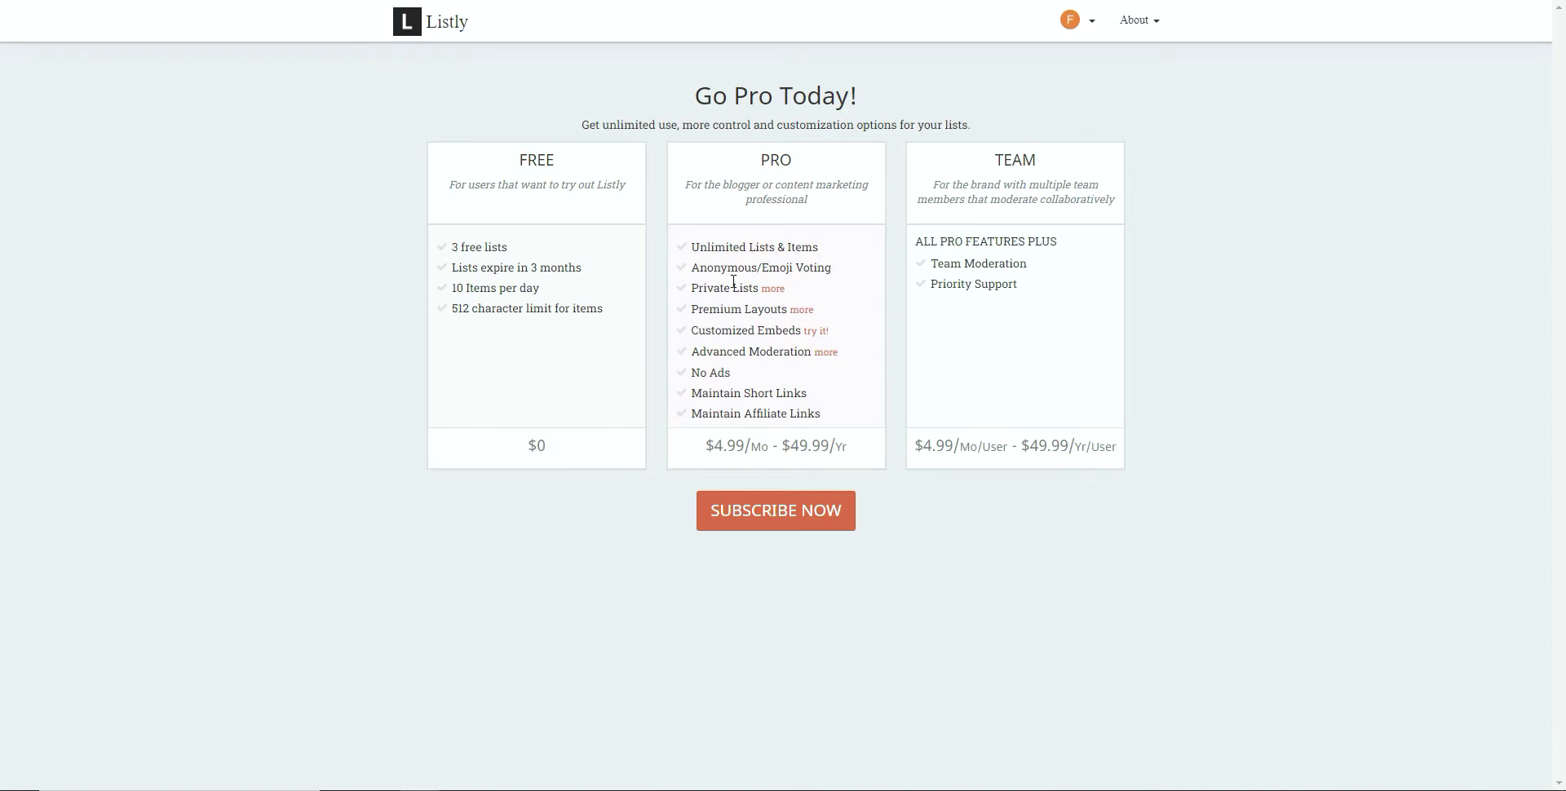
pyautogui.click(1073, 30)
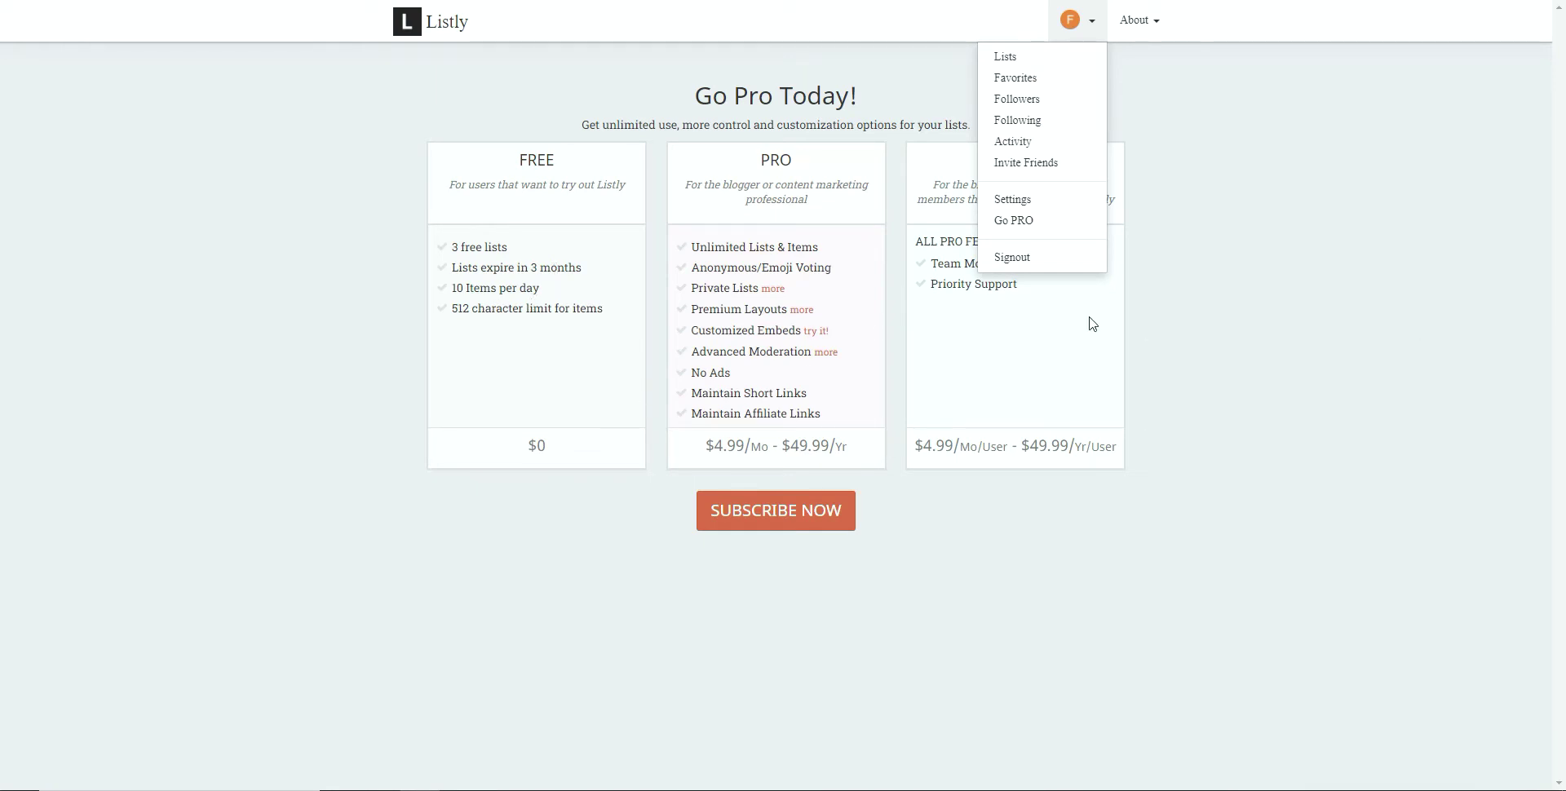
pyautogui.click(1011, 77)
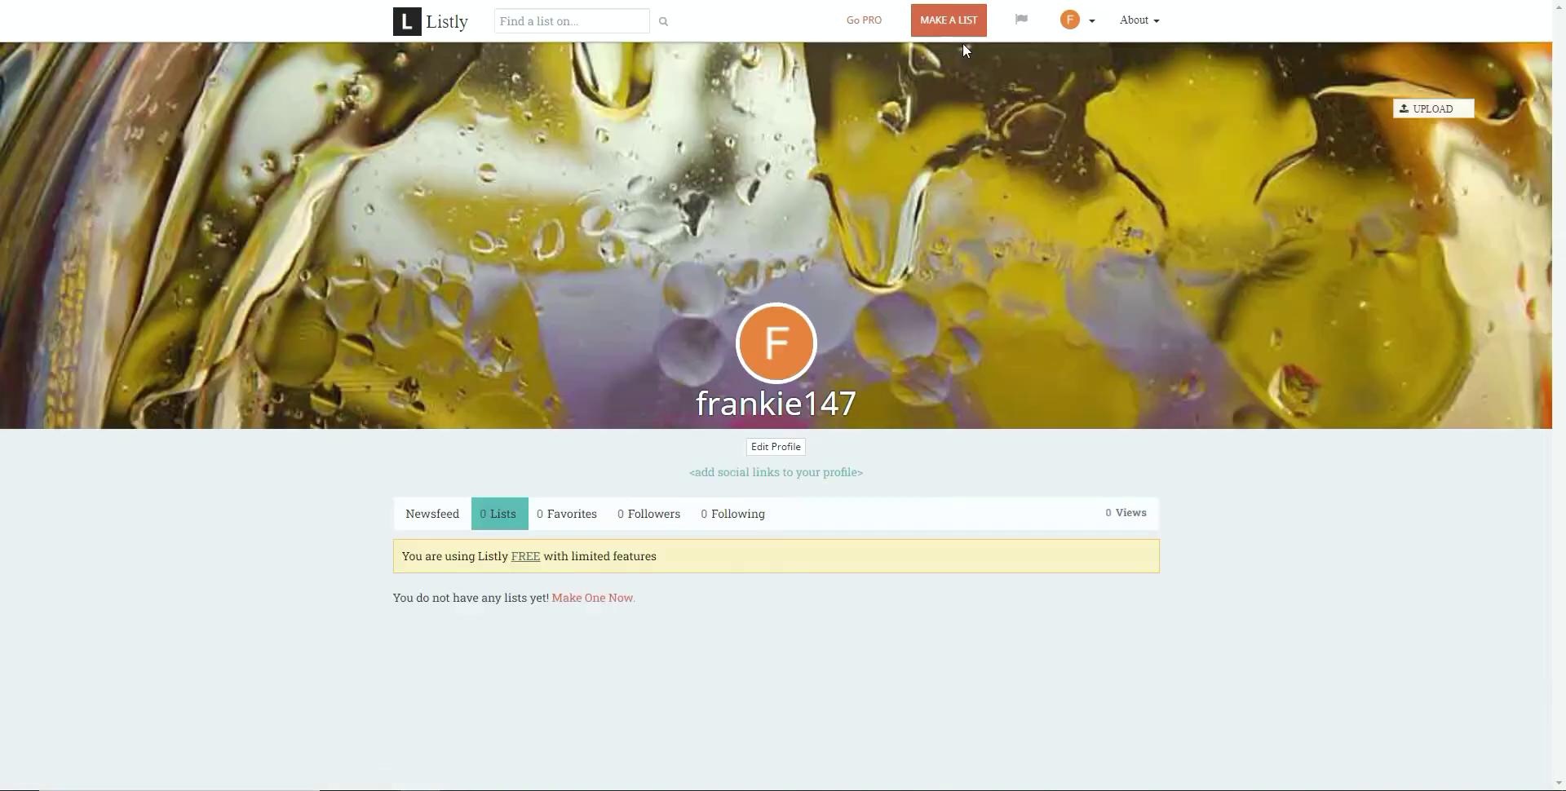
# Start making a new list and name it "10 Best Ways To Lose Weight -"
pyautogui.click(948, 24)
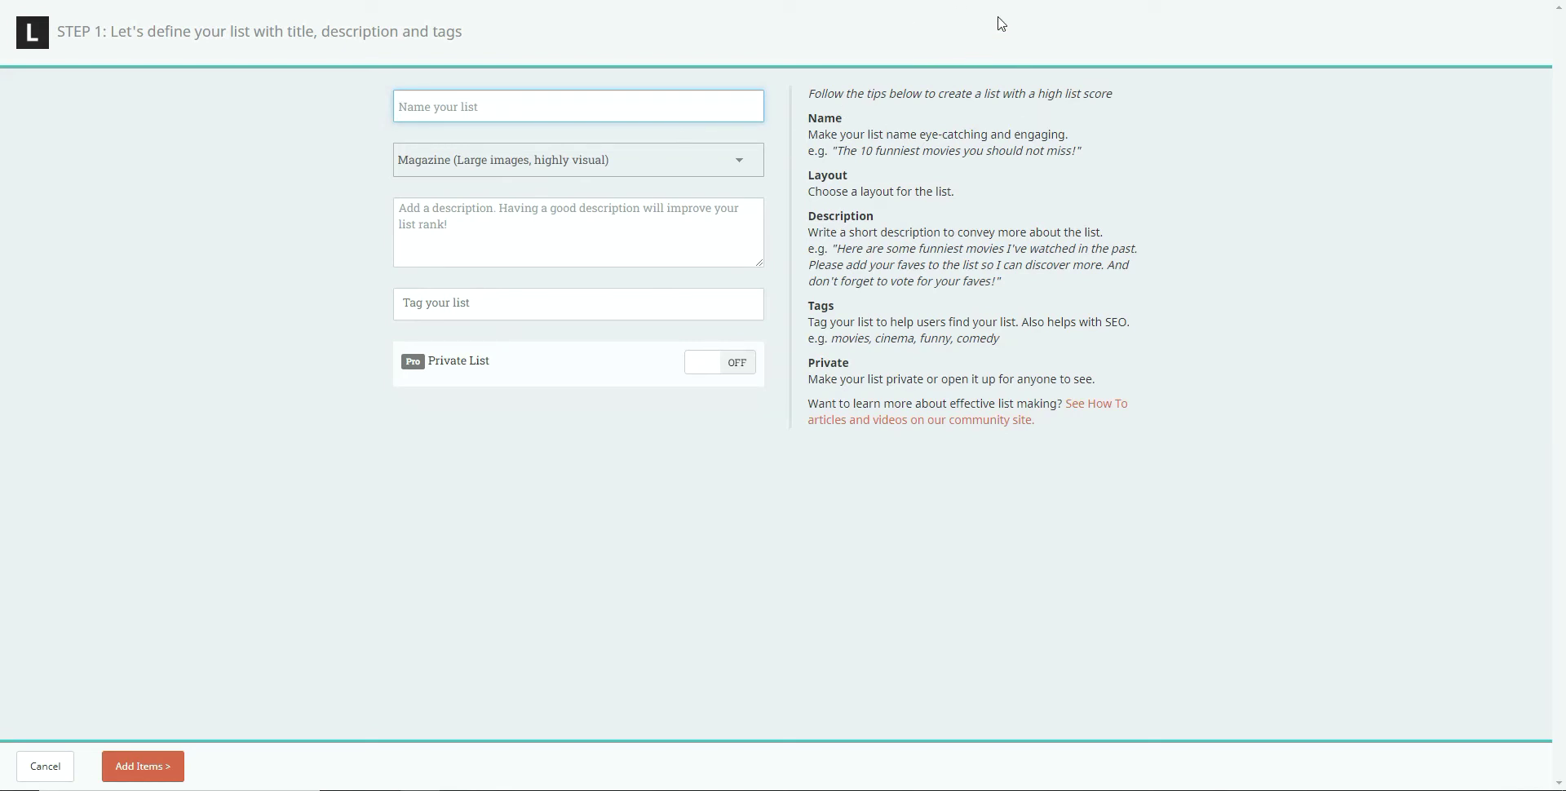
pyautogui.click(535, 98)
pyautogui.write('Best Ways To Lose Weight -')
pyautogui.click(398, 103)
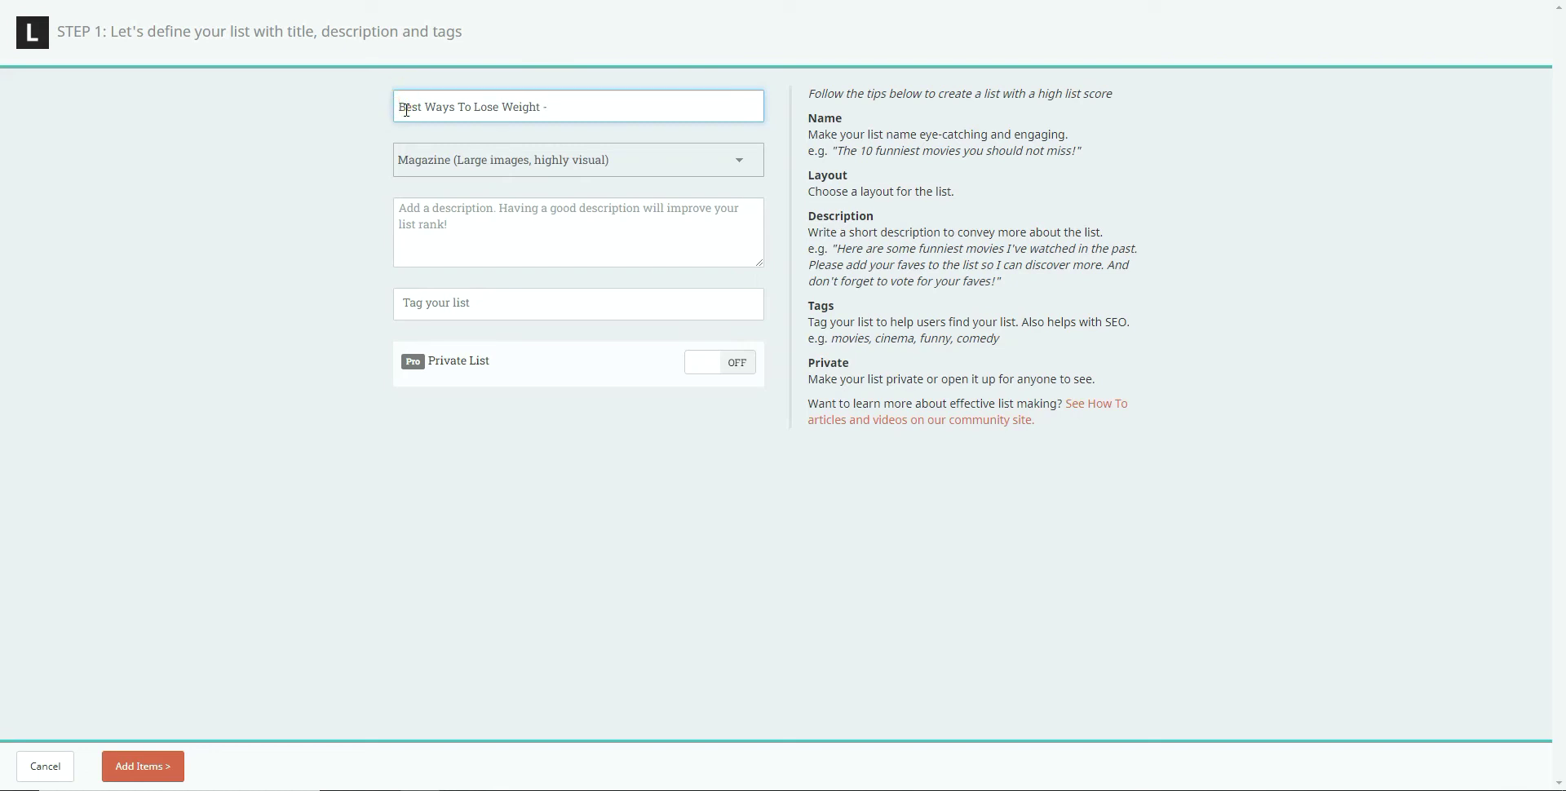
pyautogui.write('10')
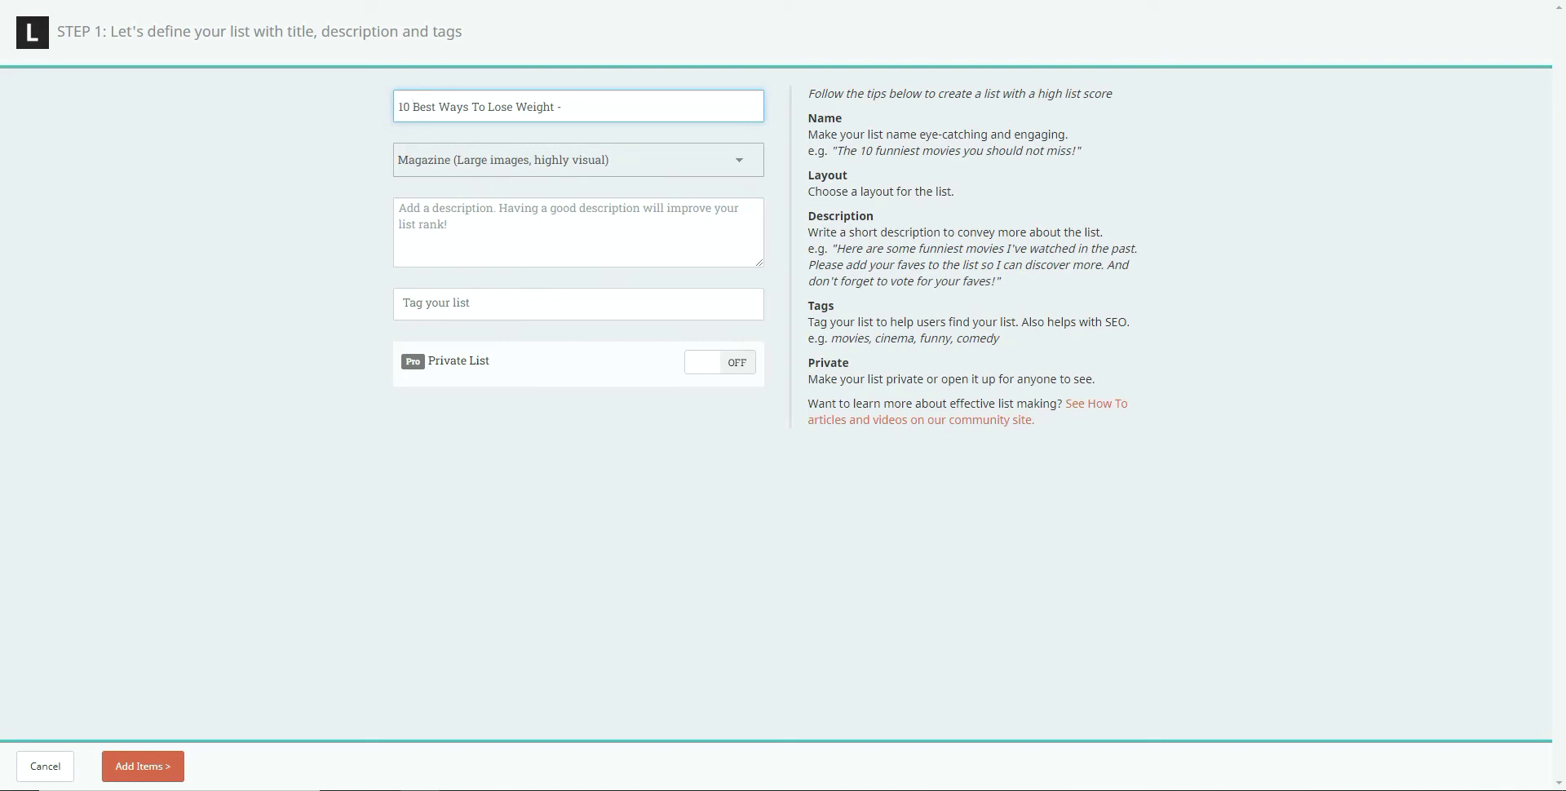
# Look for weight-loss list ideas in the YouTube results, the Google results and the Pinterest board
pyautogui.click(1060, 1)
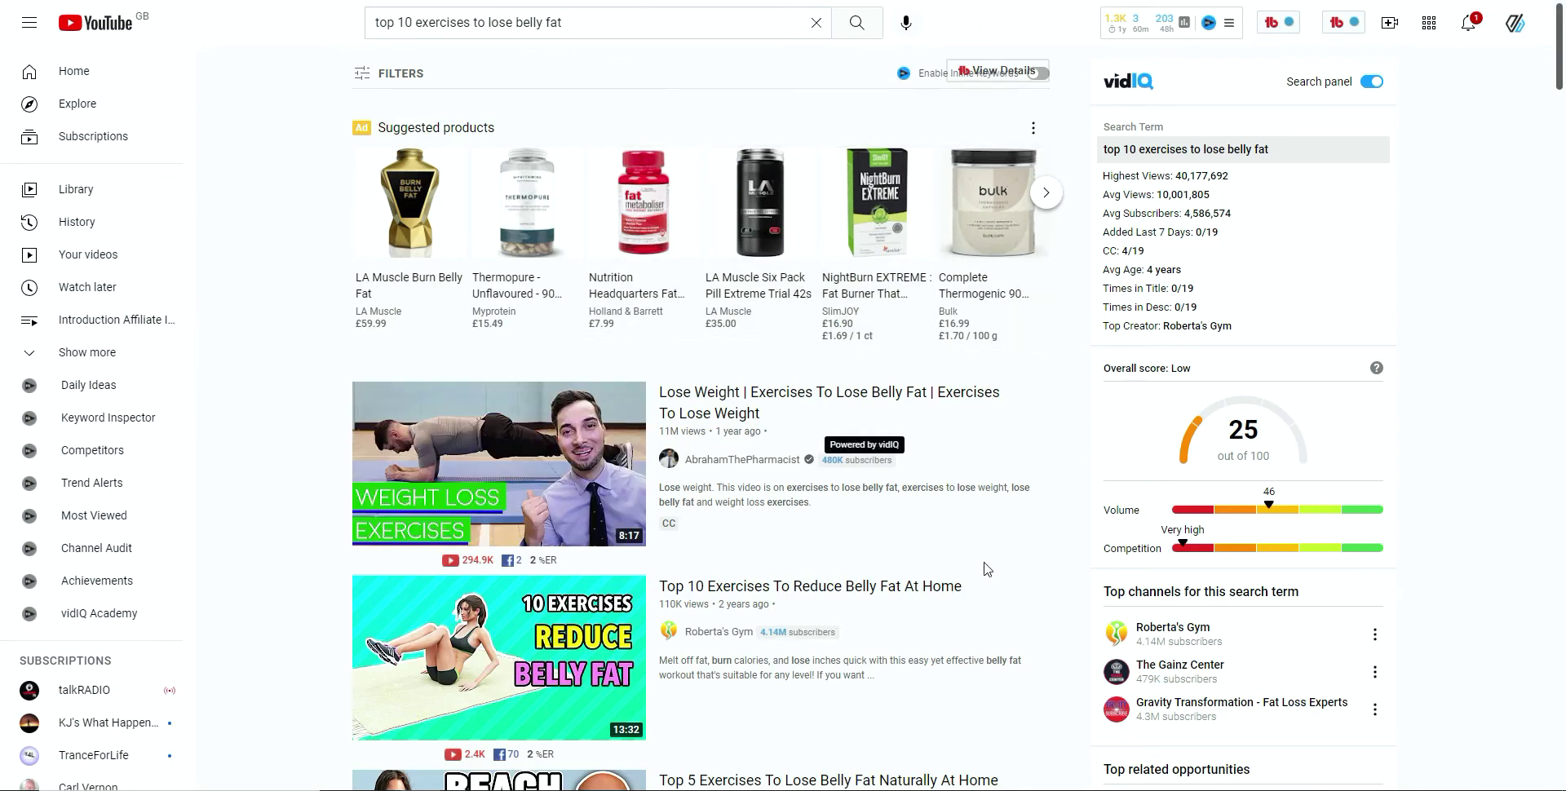
pyautogui.scroll(-3, 989, 571)
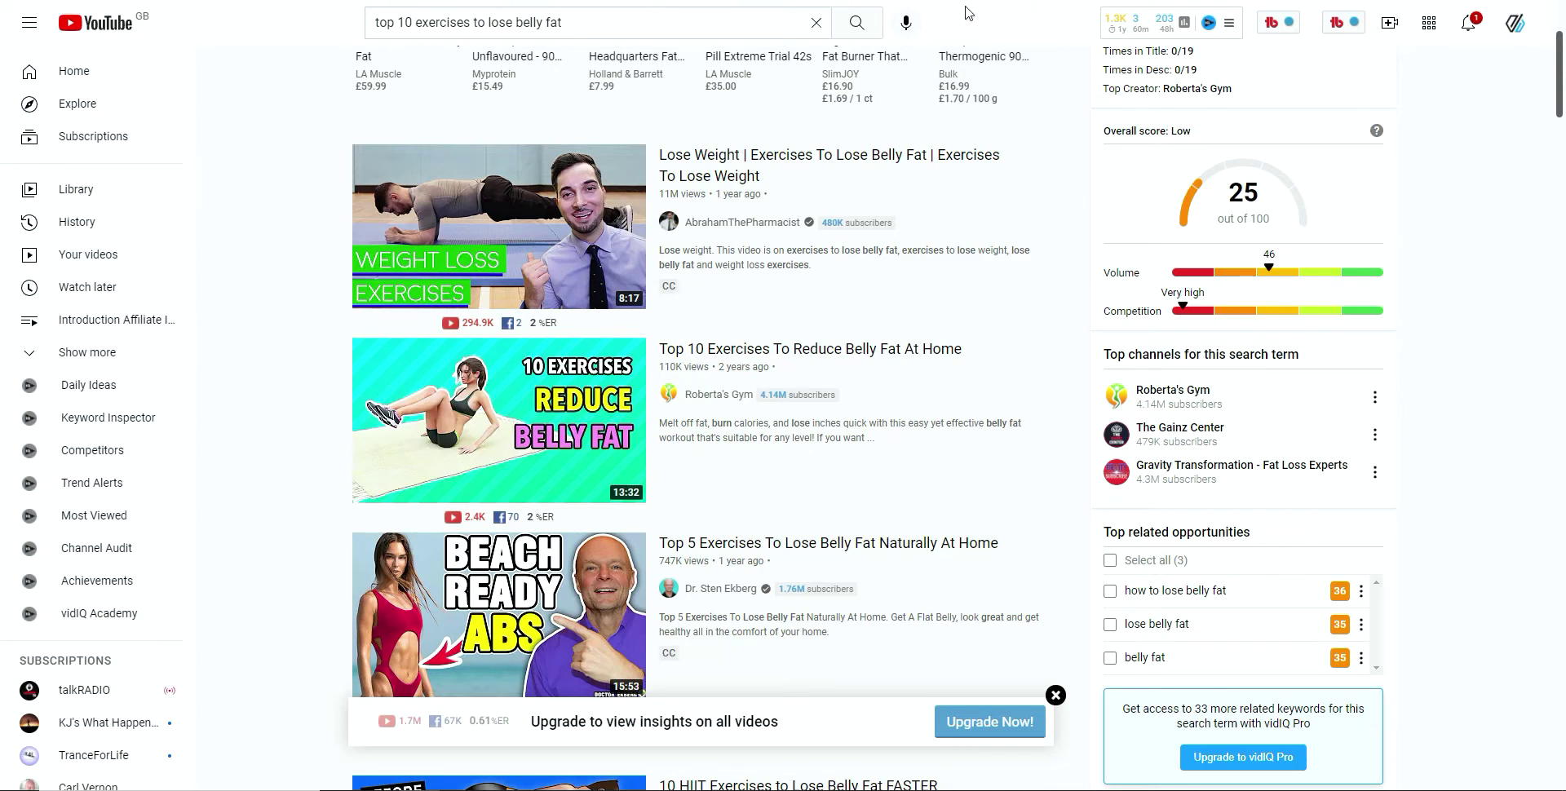
pyautogui.moveTo(1017, 485)
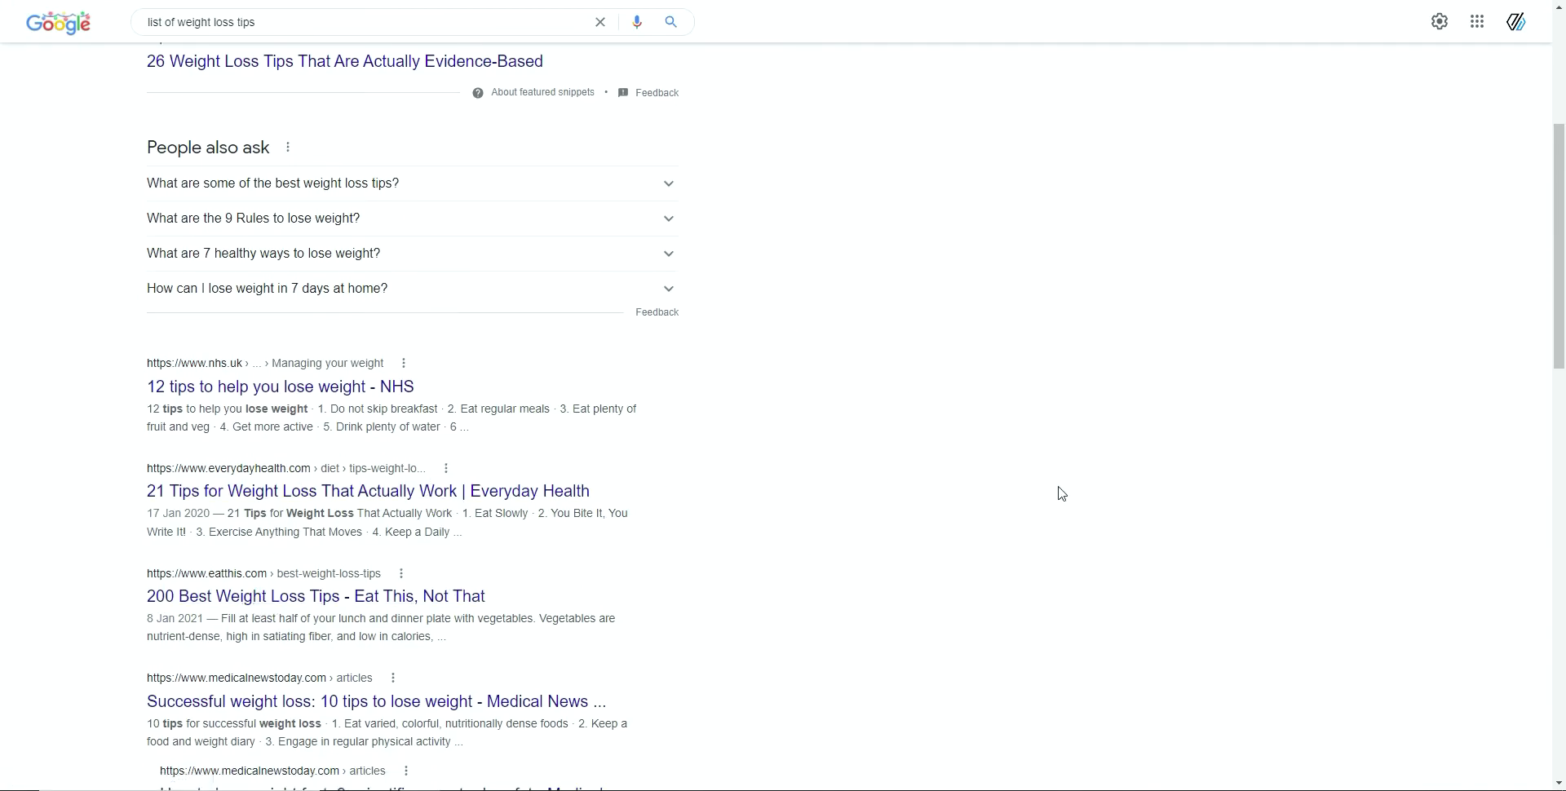
pyautogui.scroll(-3, 934, 487)
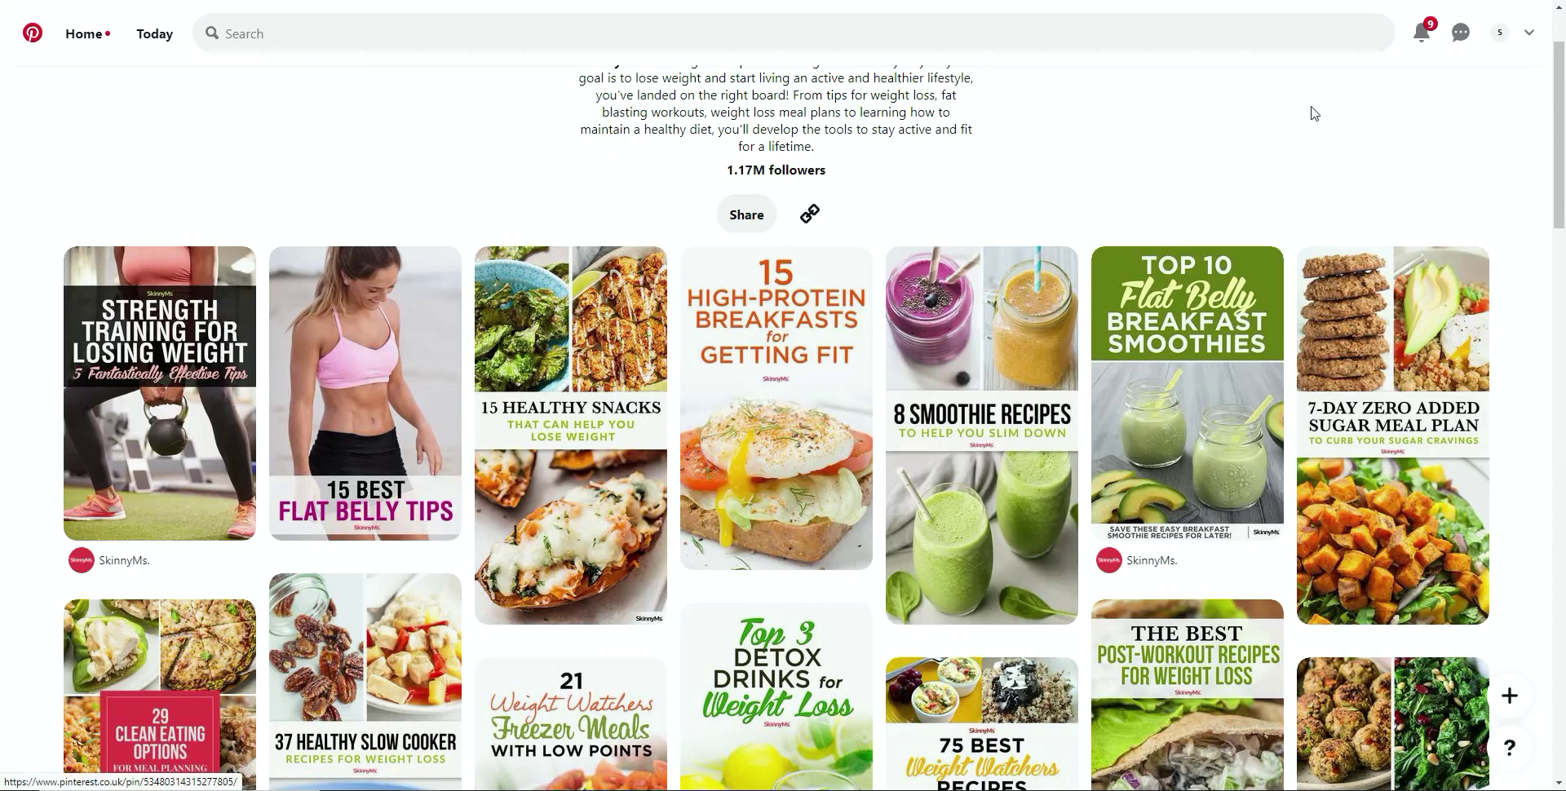
pyautogui.scroll(2, 1327, 176)
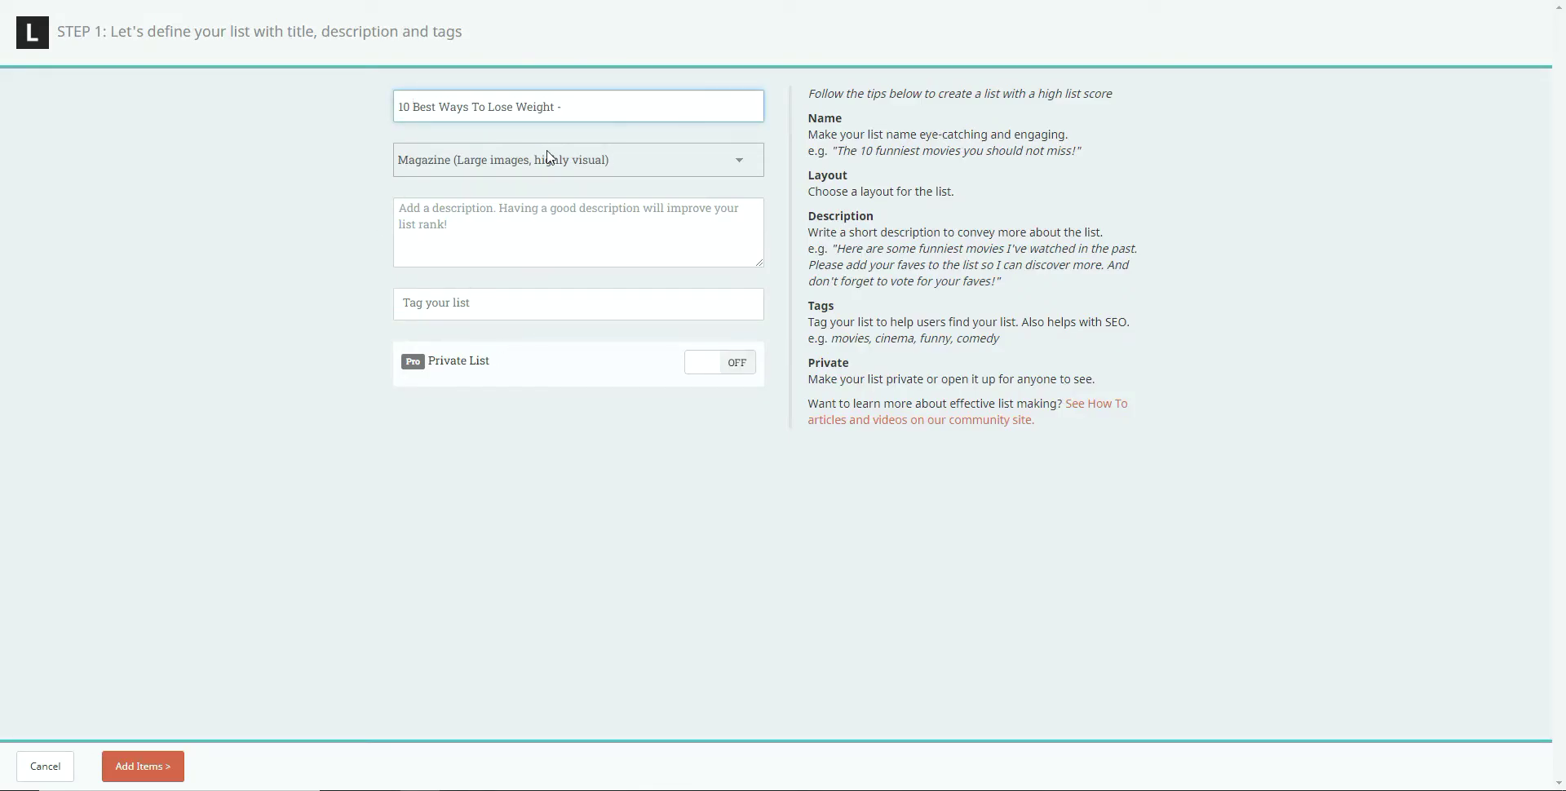
# Choose the Magazine (Large images, highly visual) layout for the list and open its description for editing
pyautogui.click(629, 162)
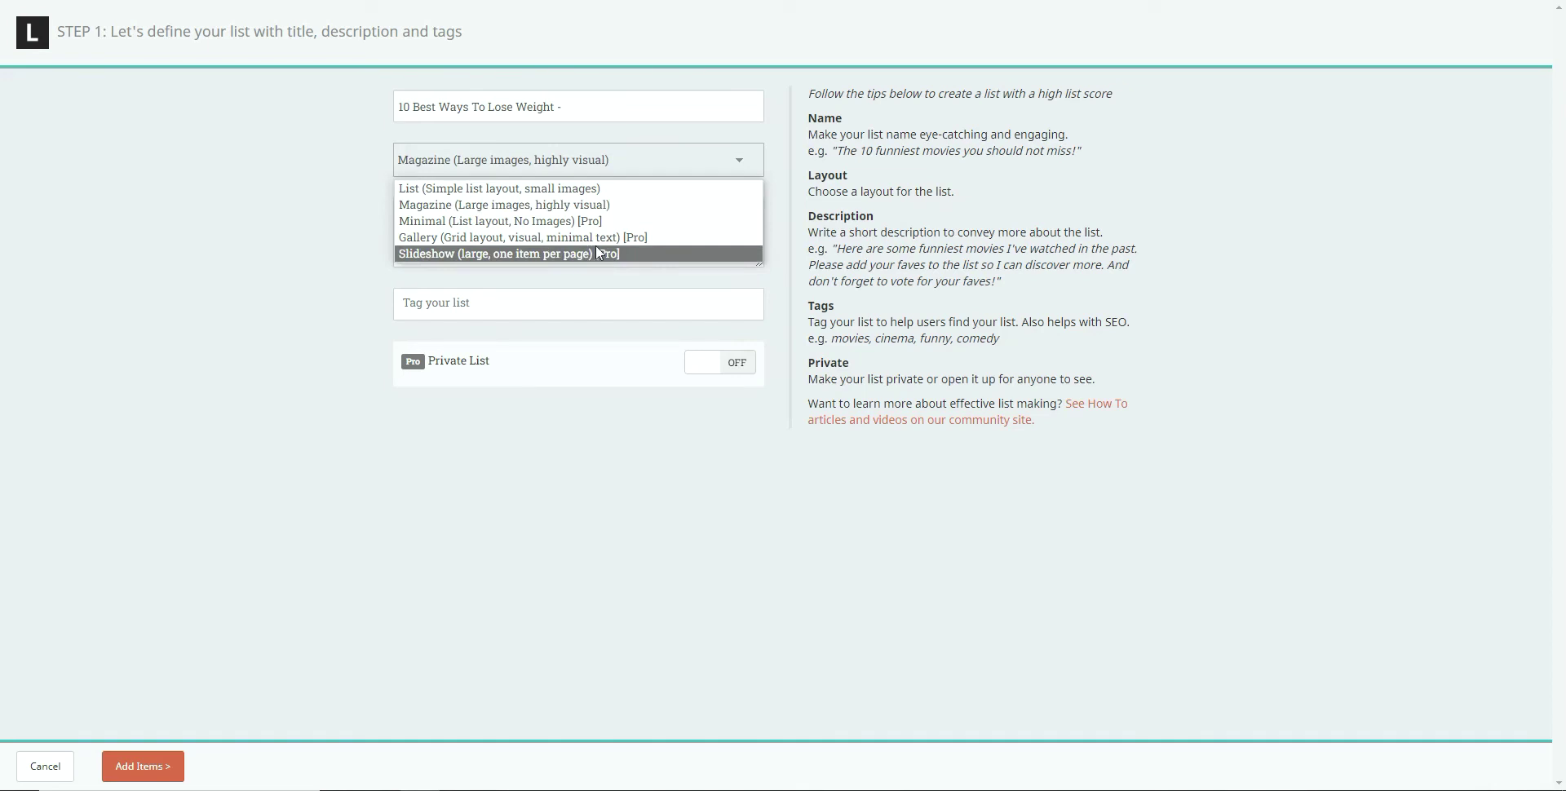
pyautogui.click(626, 206)
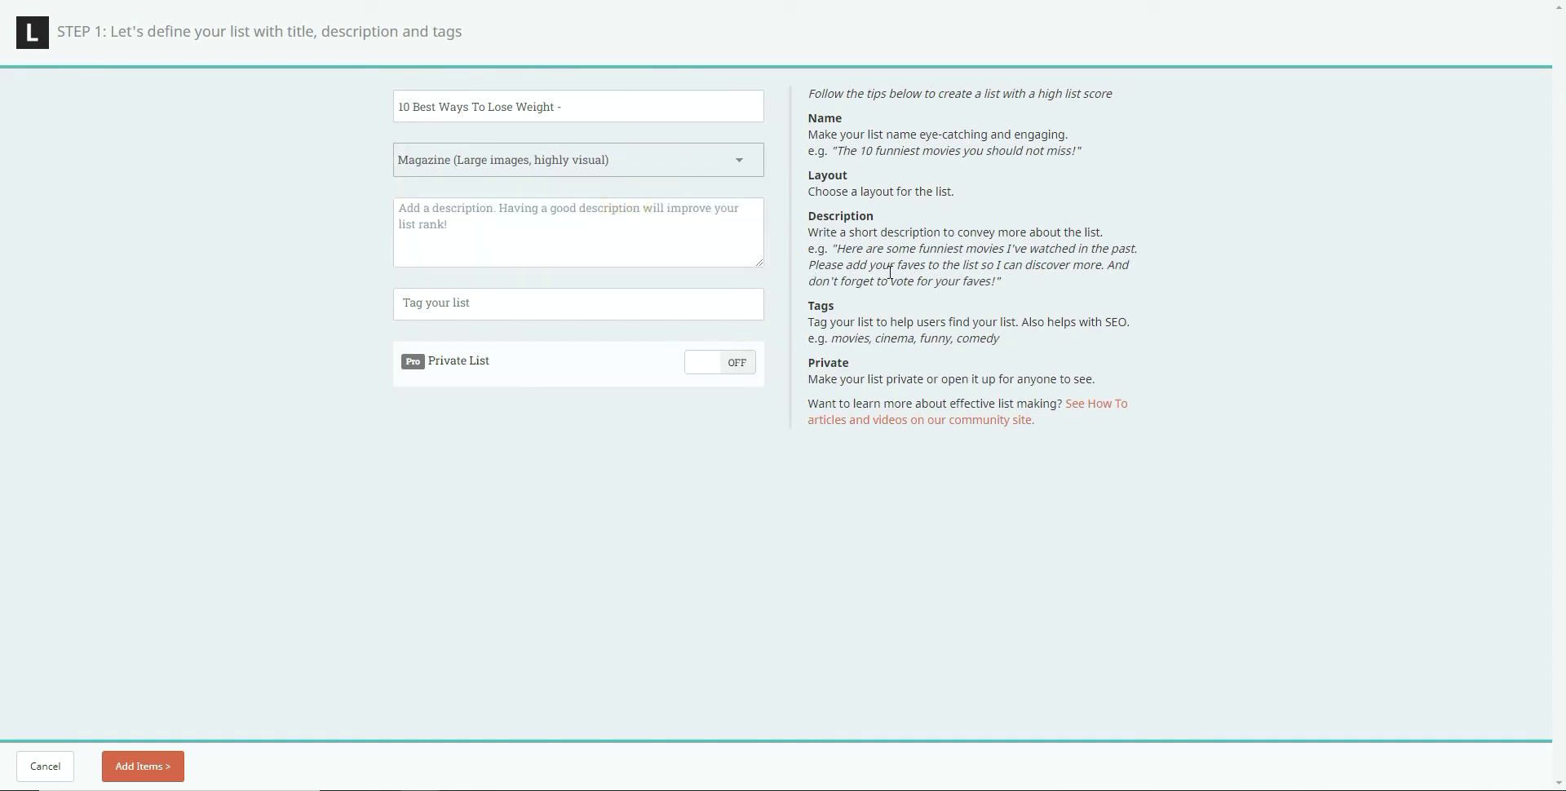
pyautogui.click(440, 232)
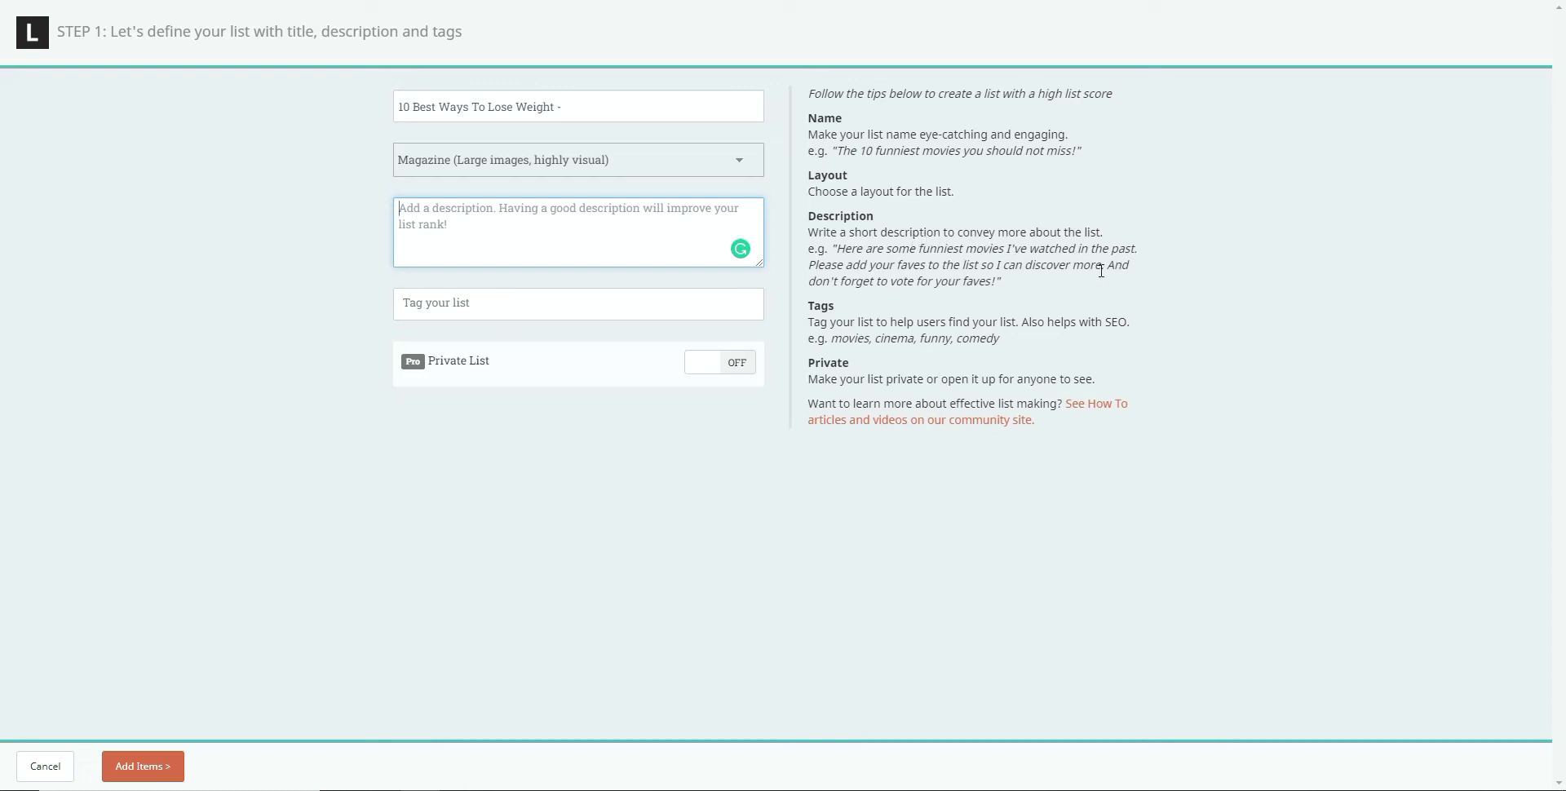
# Check the Google results for "list of weight loss tips" and return to the new list form
pyautogui.hotkey('ctrl', 'Tab')
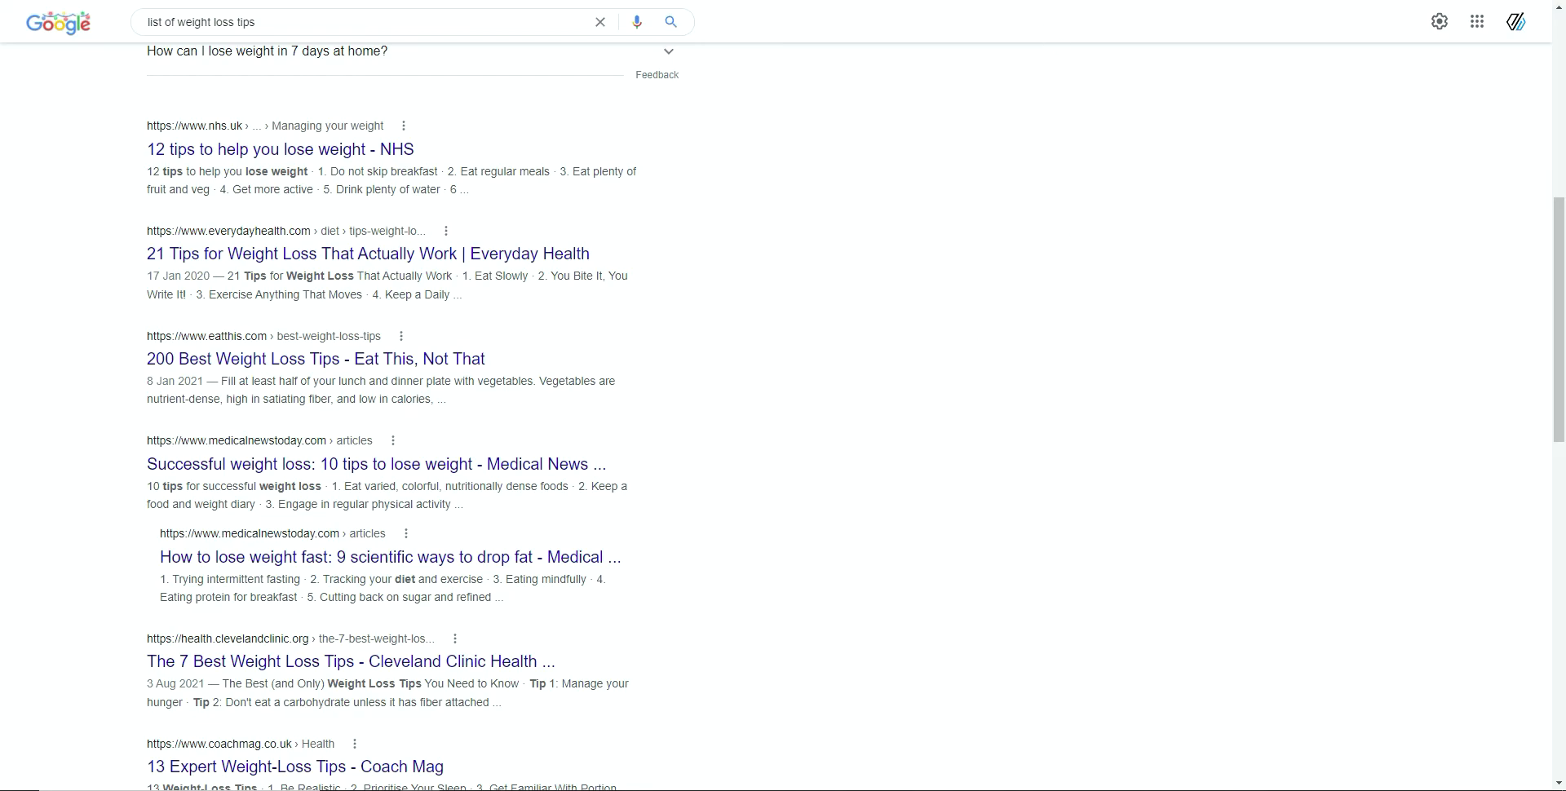
pyautogui.hotkey('ctrl', 'Tab')
pyautogui.hotkey('ctrl', 'Tab')
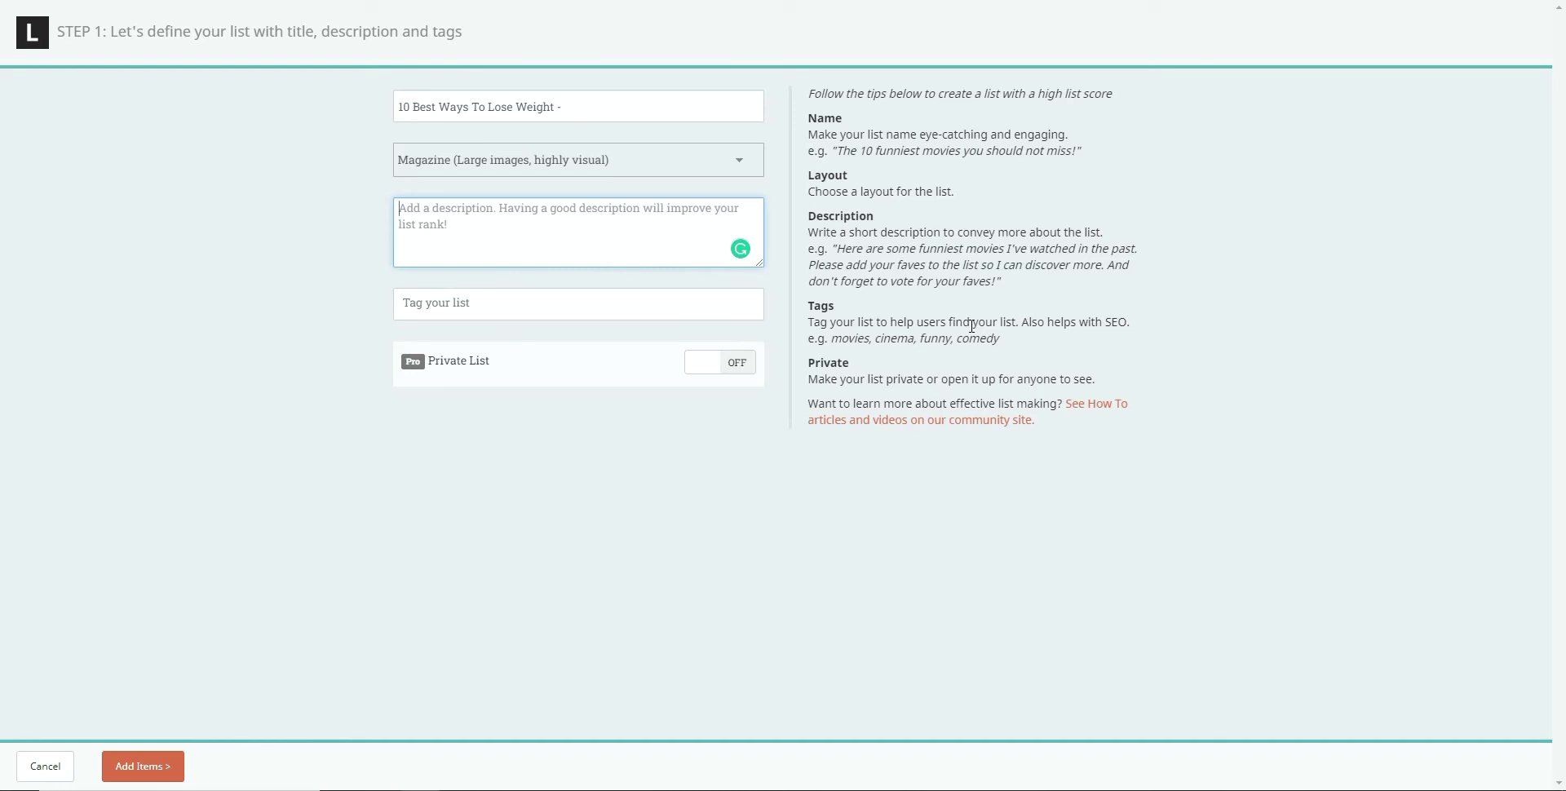
# Read the form's advice on tagging a list for SEO, and review list.ly's traffic data in the Similarweb report
pyautogui.moveTo(1060, 322); pyautogui.dragTo(1143, 318)
pyautogui.click(1129, 335)
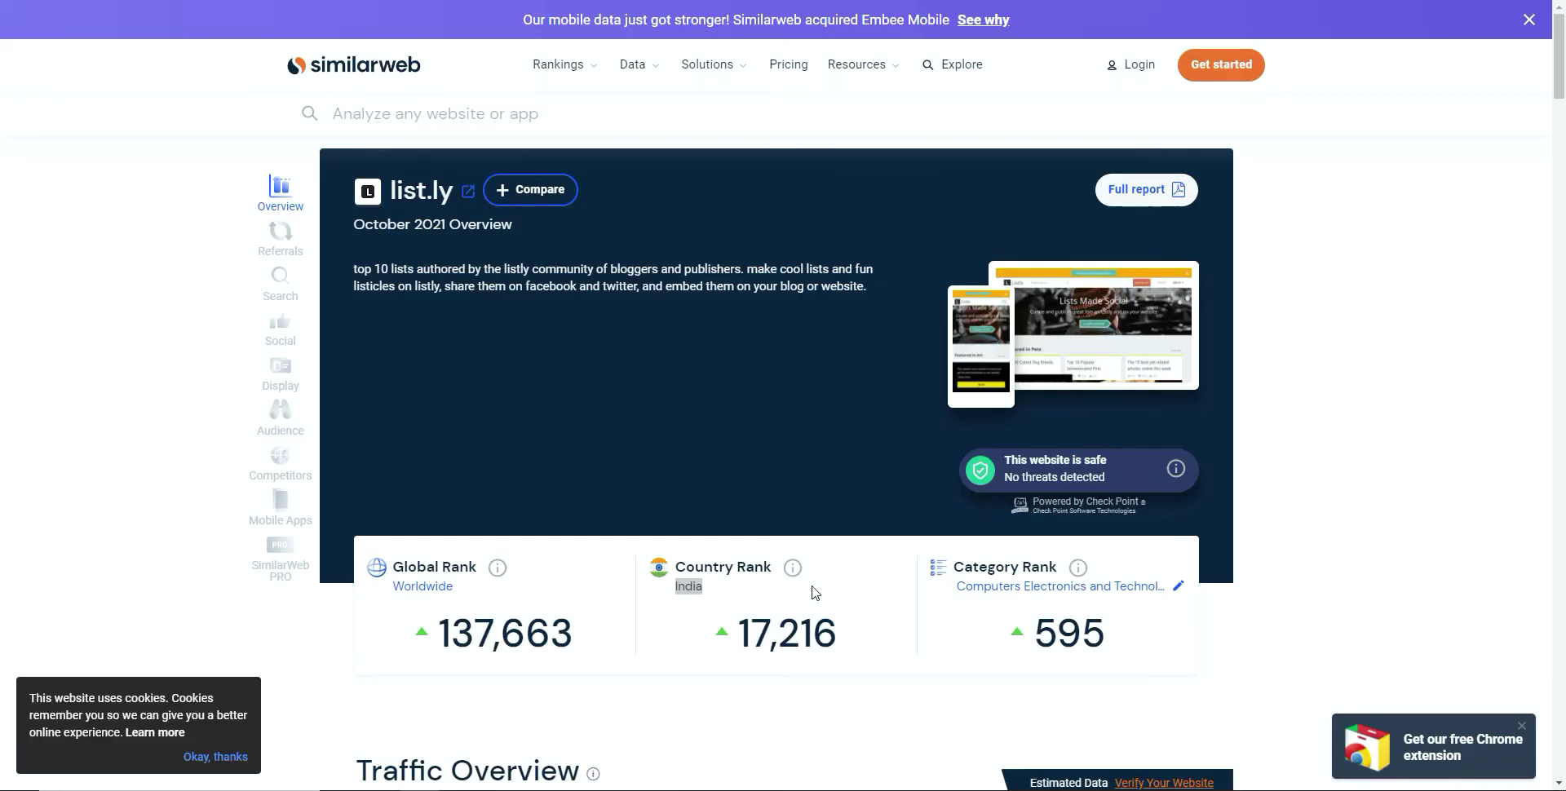
pyautogui.scroll(-5, 811, 593)
pyautogui.scroll(-9, 811, 593)
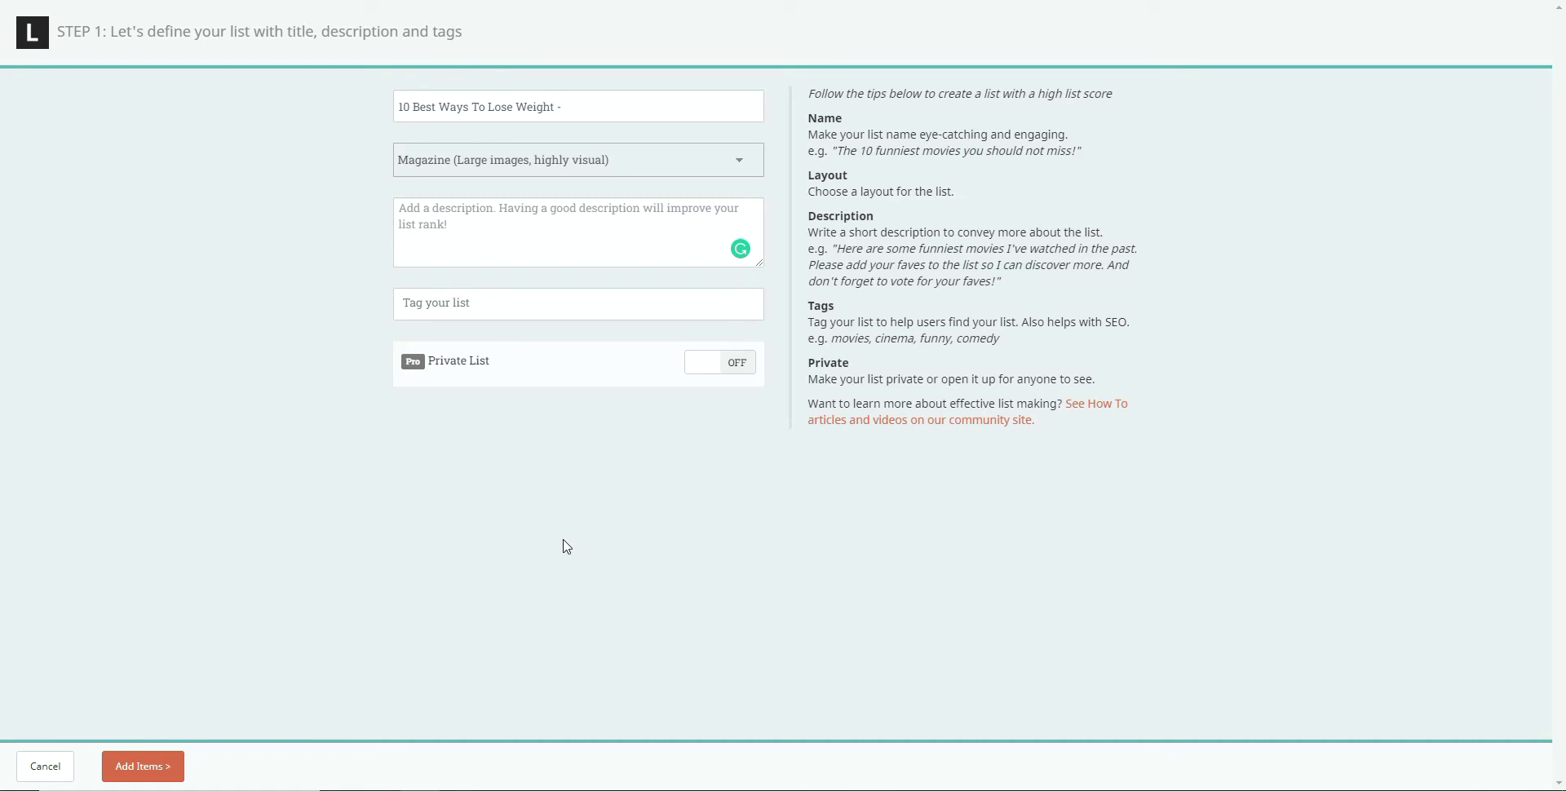
# Turn on Private List and submit the list definition to continue to adding items
pyautogui.click(737, 368)
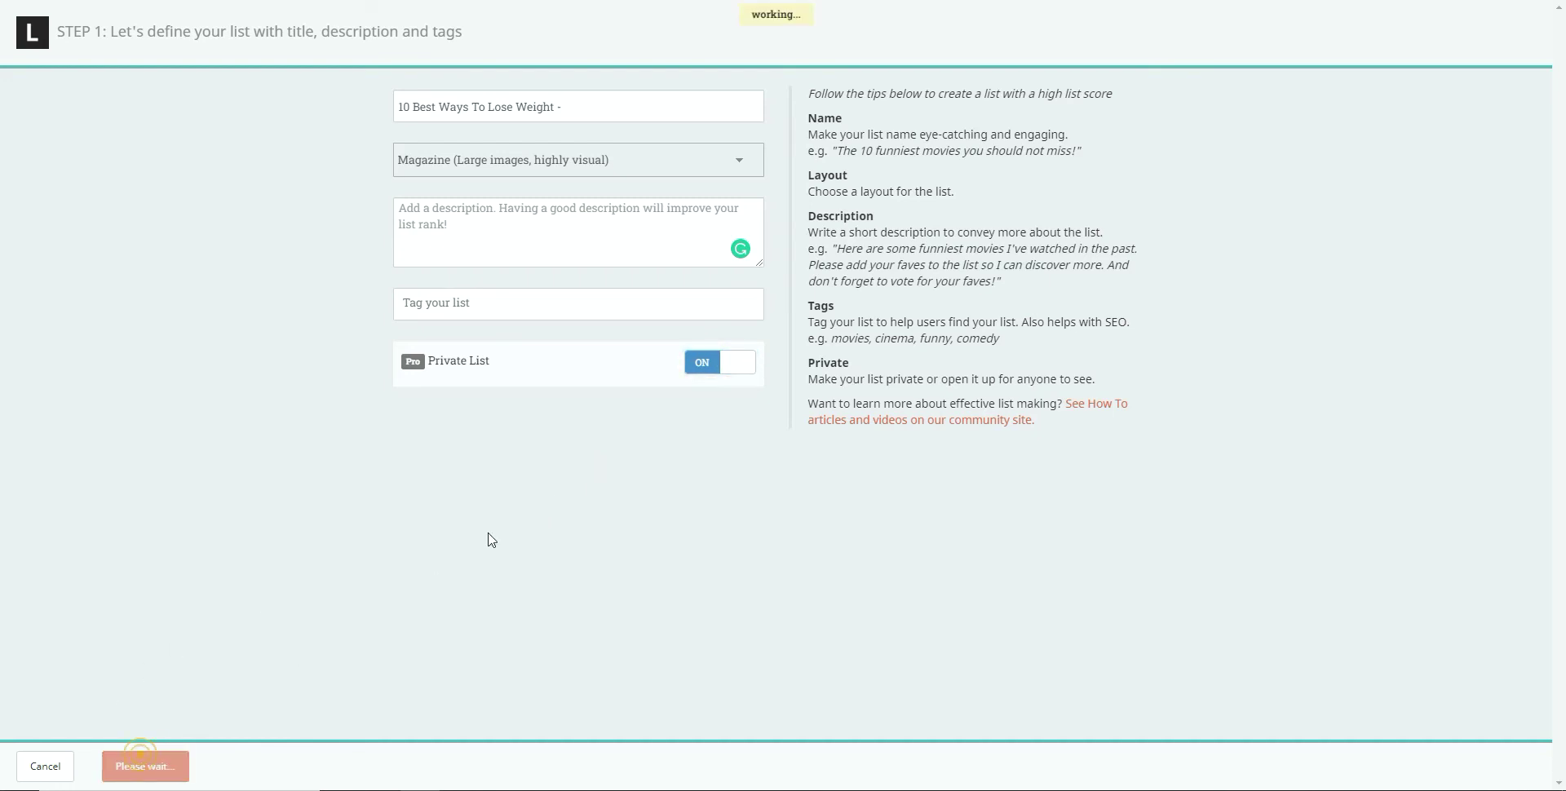
pyautogui.click(141, 762)
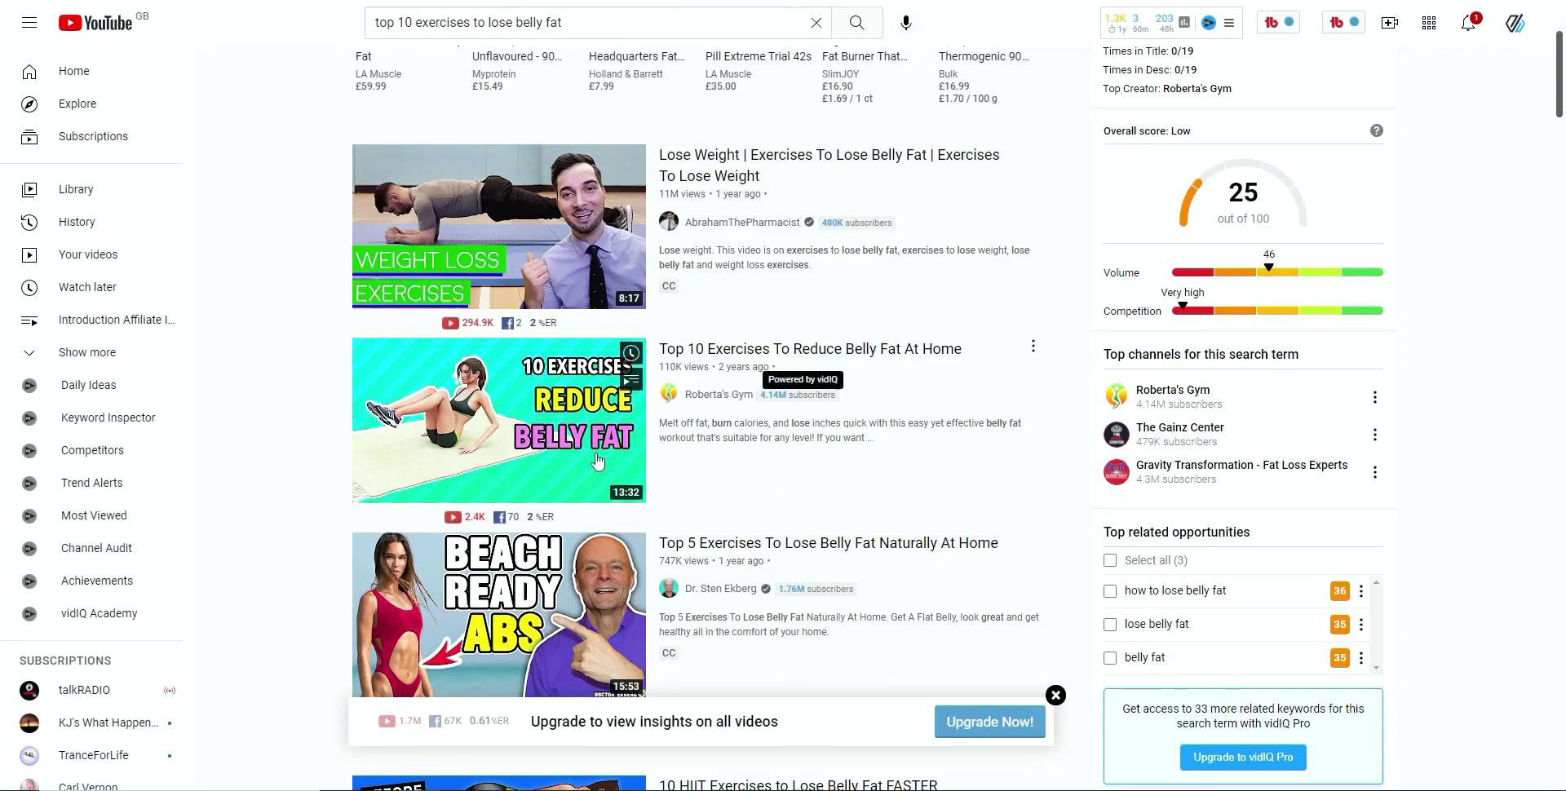
# Look through the YouTube belly-fat exercise videos and the Google images of weight loss tips for possible list items
pyautogui.moveTo(512, 426)
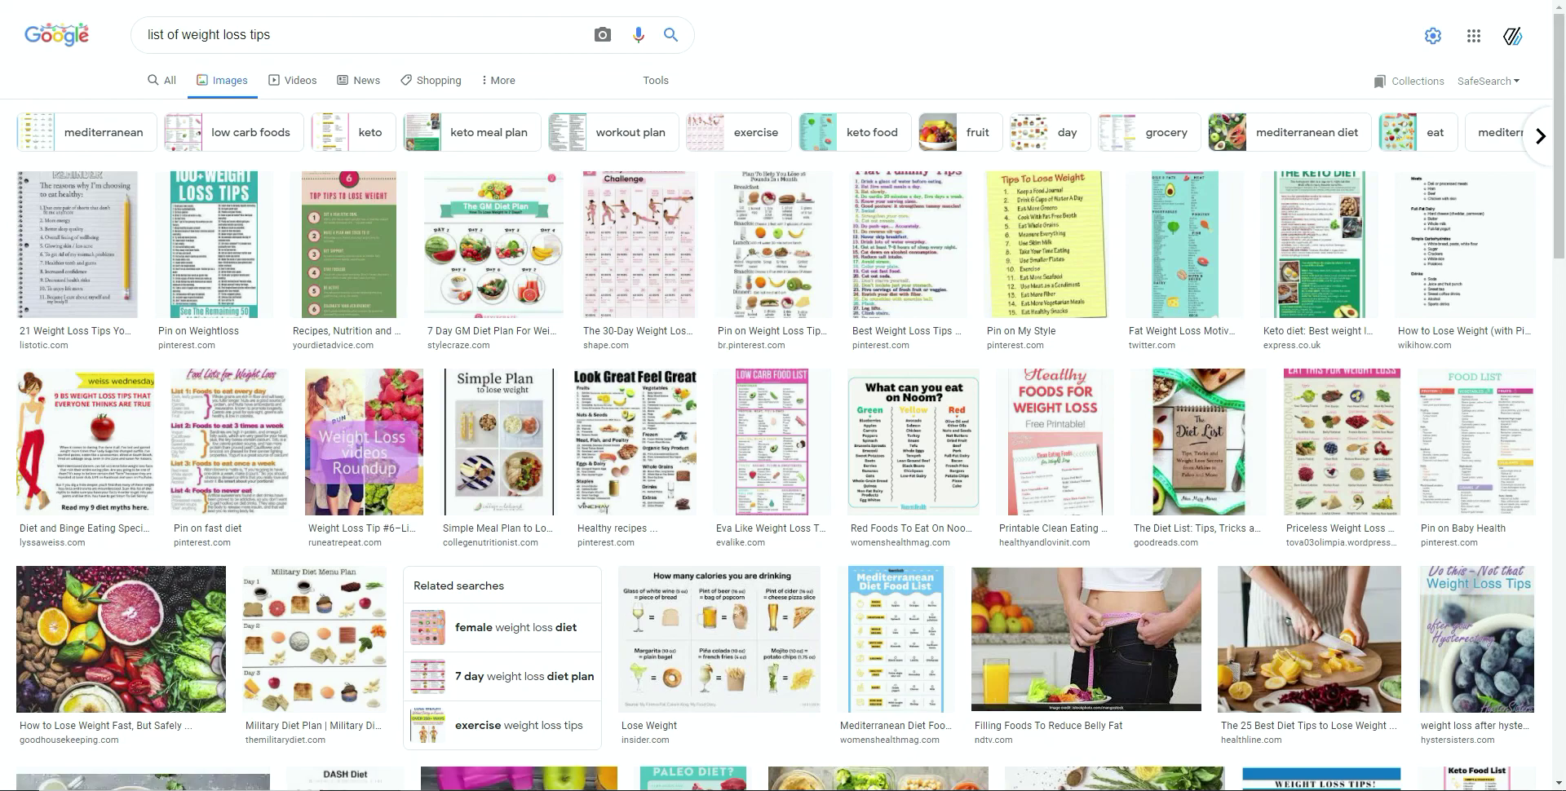
pyautogui.click(987, 8)
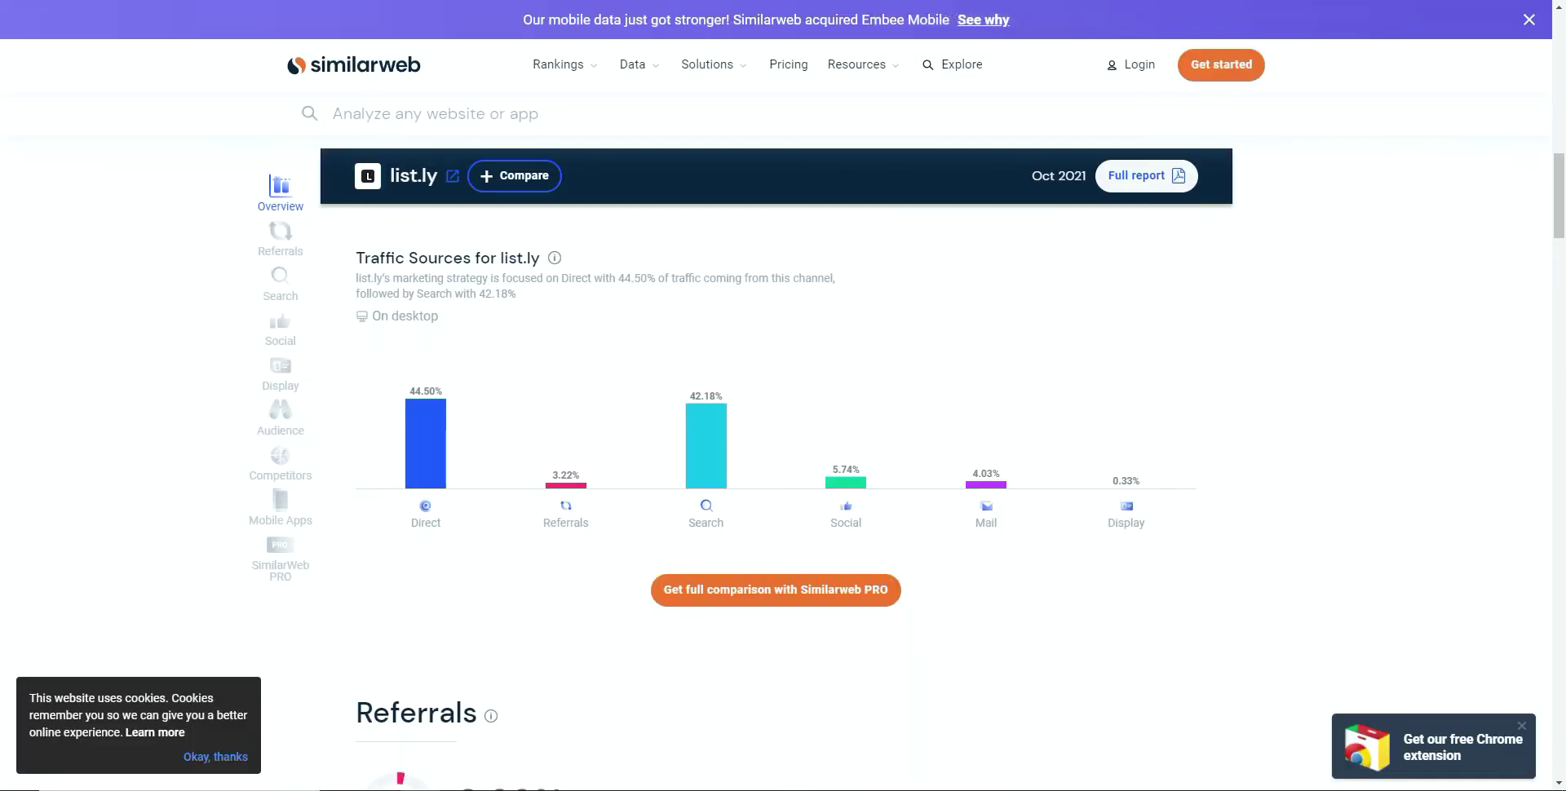